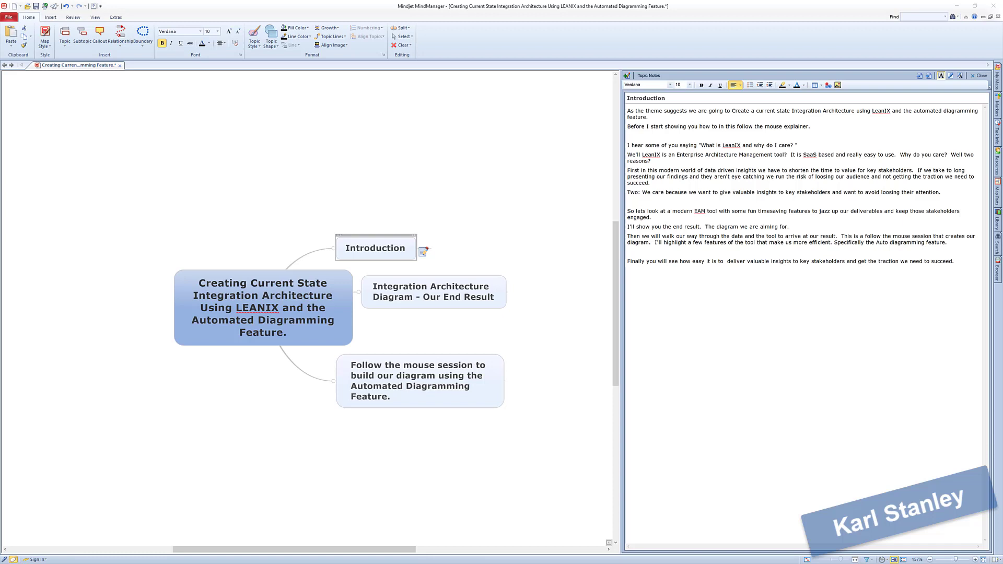
- Bring the finished integration diagram forward in Snagit Editor
click(721, 488)
key(alt+Tab)
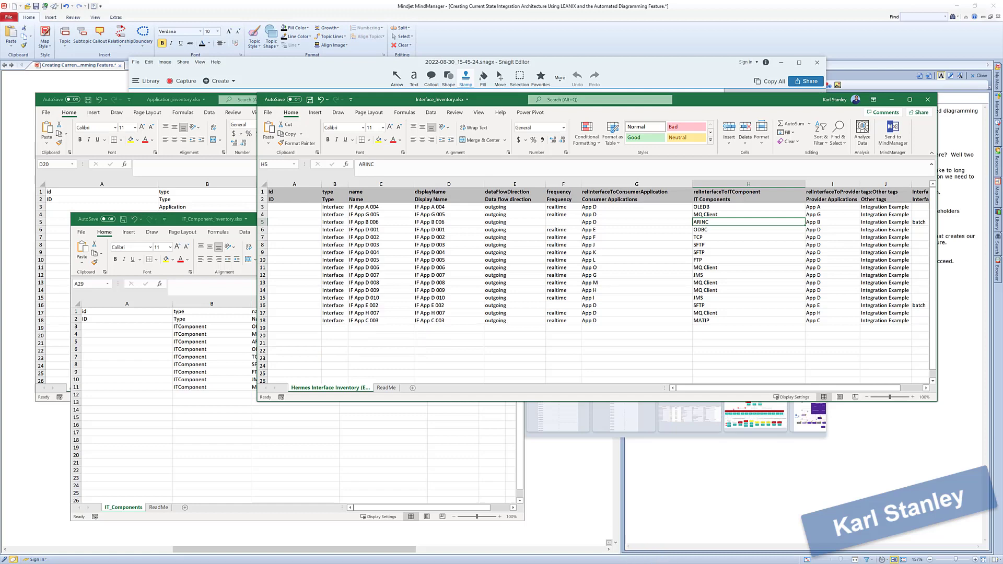
- Review the IT component and application inventory workbooks, ending on the Applications sheet listing App A–O
click(290, 433)
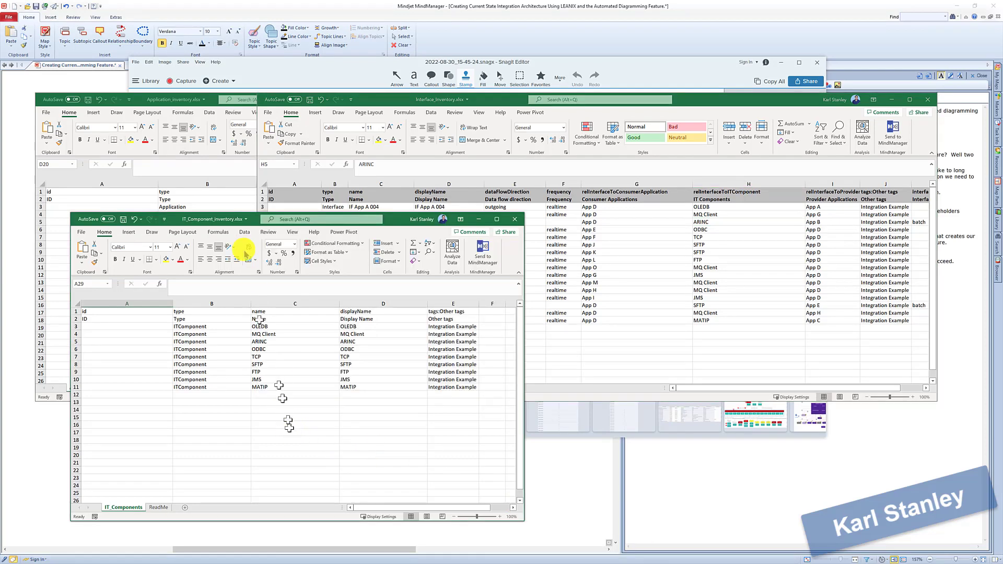
click(215, 200)
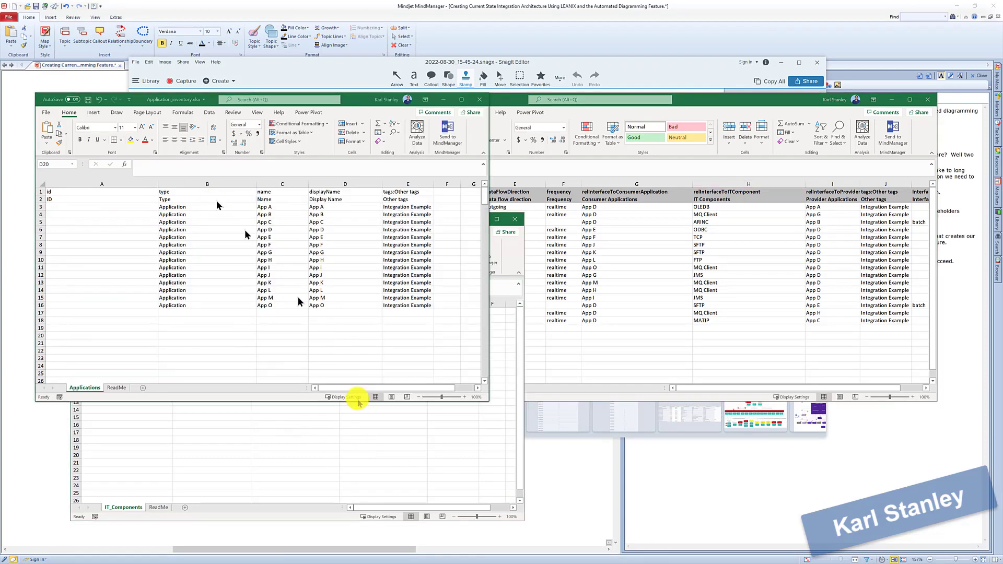
click(380, 461)
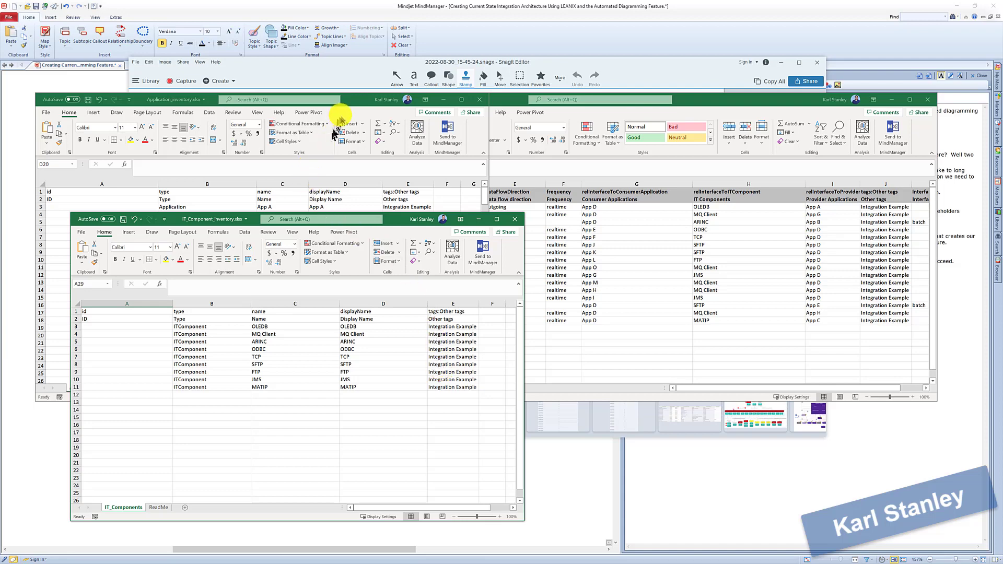
click(360, 100)
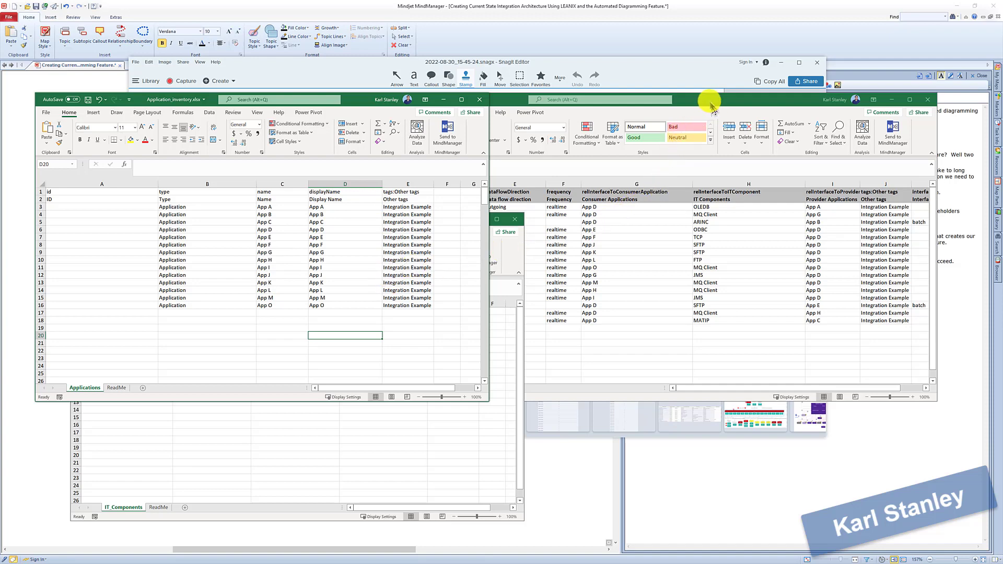
- Review Interface_Inventory's columns through InterfaceType, then return to the LeanIX circle map
click(694, 103)
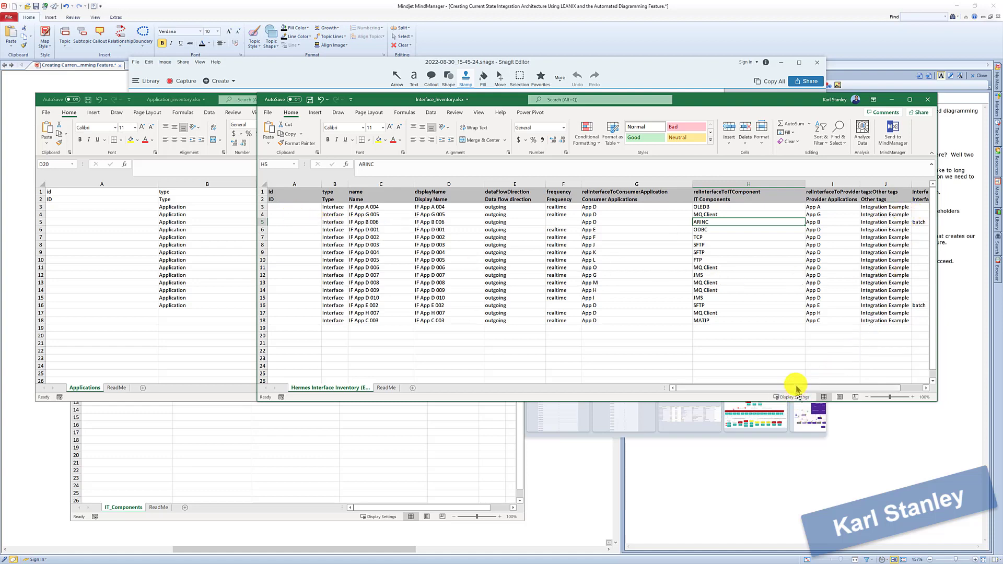
drag(797, 388, 822, 388)
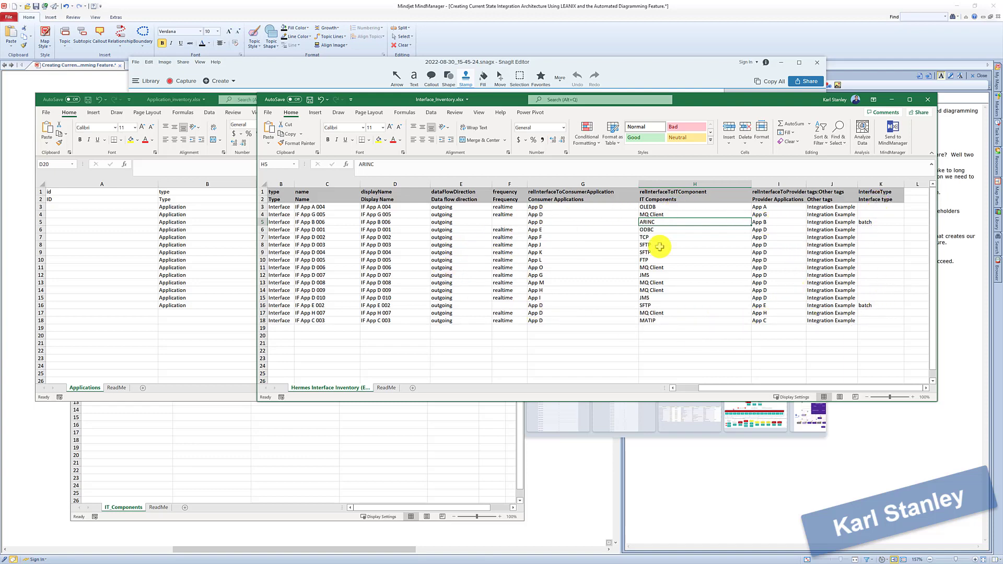
click(608, 67)
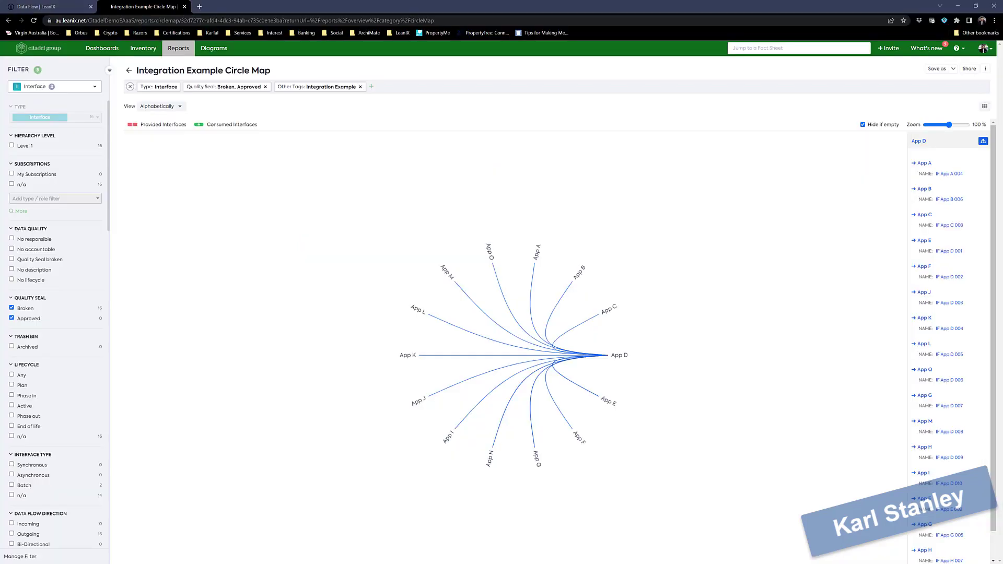
- Filter the LeanIX inventory by the Integration Example saved search, showing its 39 fact sheets
click(46, 7)
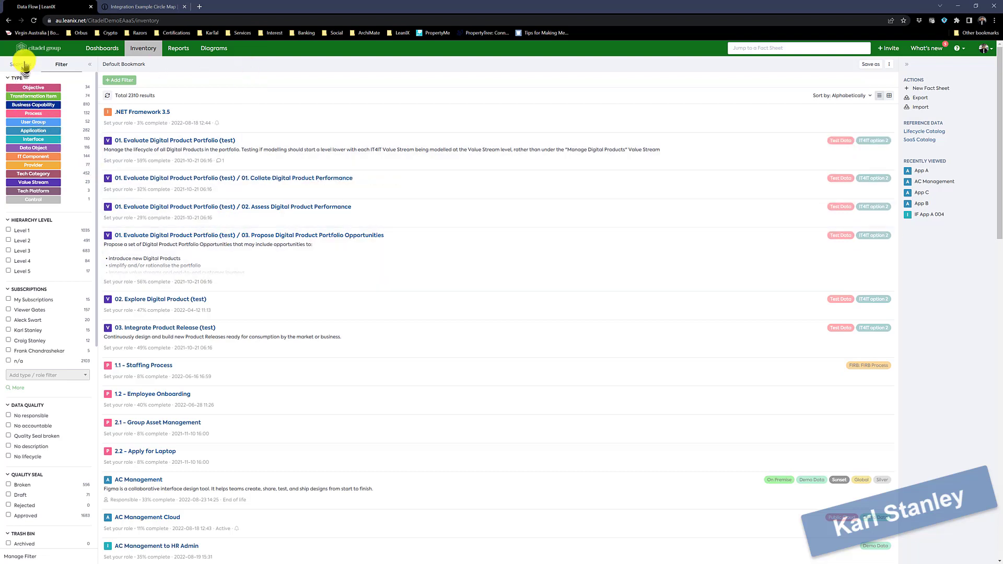
click(25, 68)
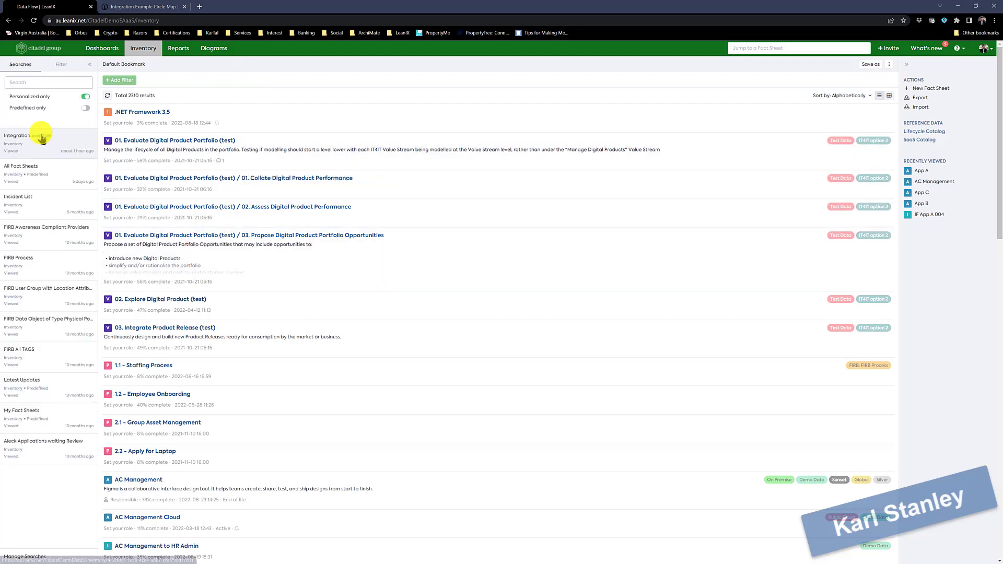
click(42, 137)
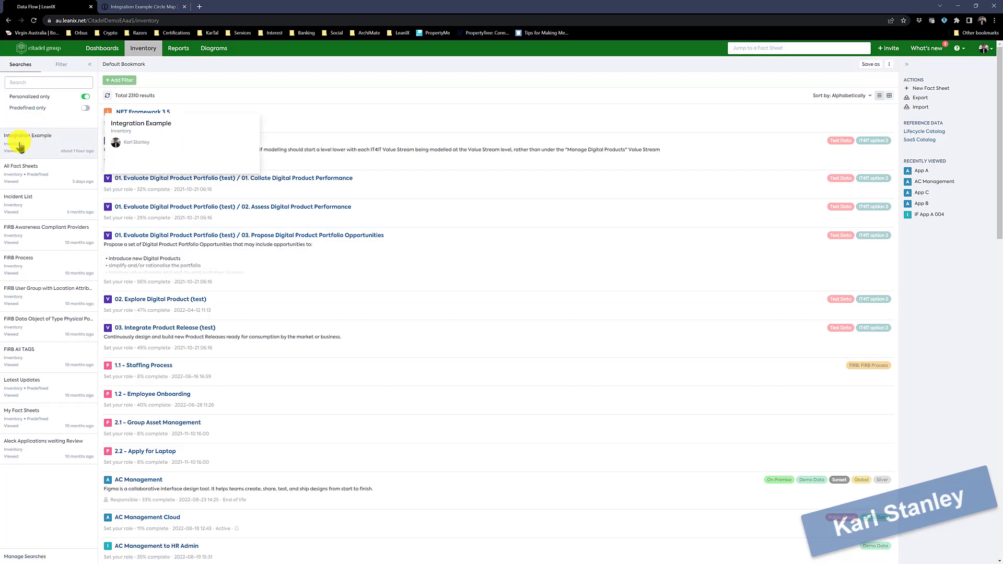
click(20, 146)
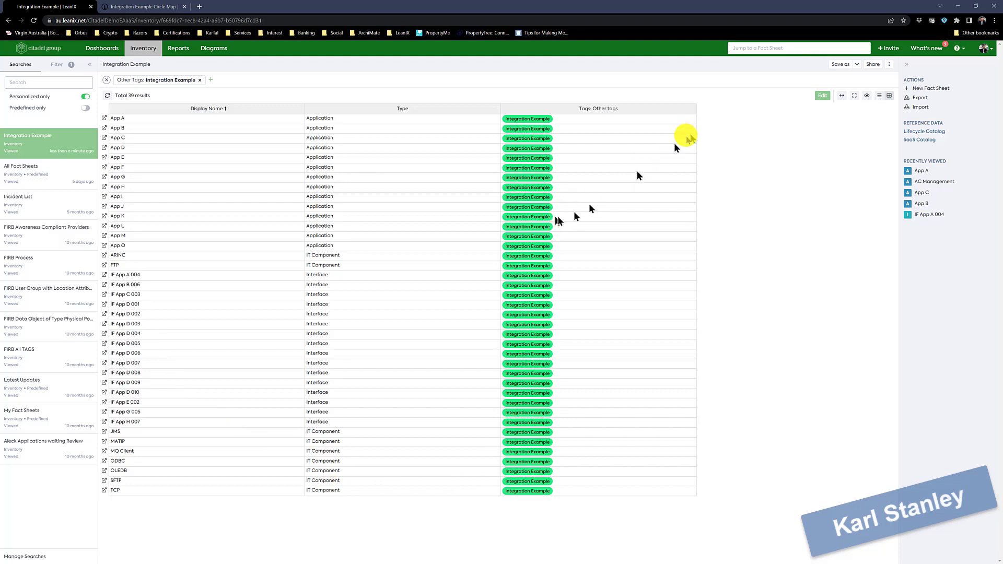
click(923, 107)
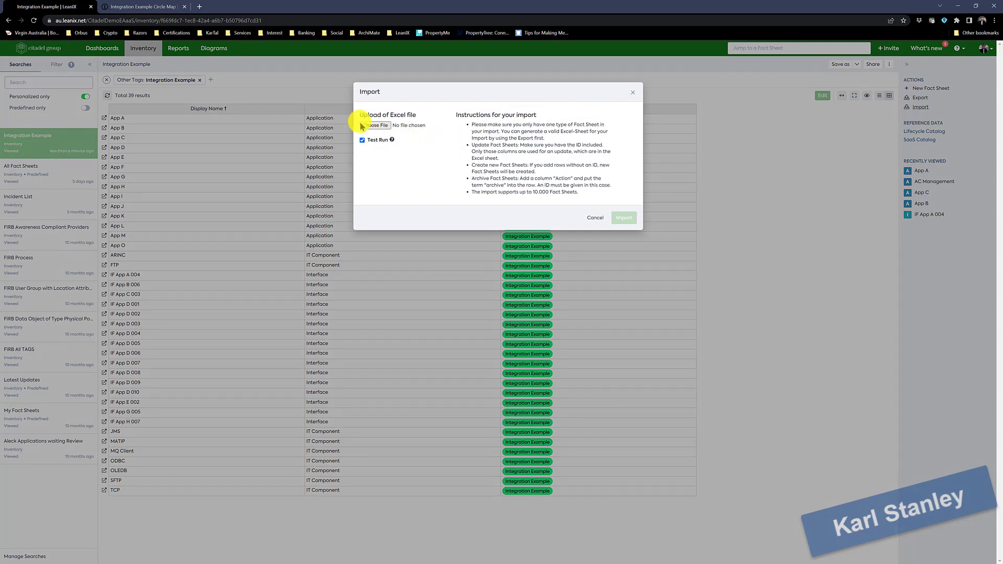
click(375, 125)
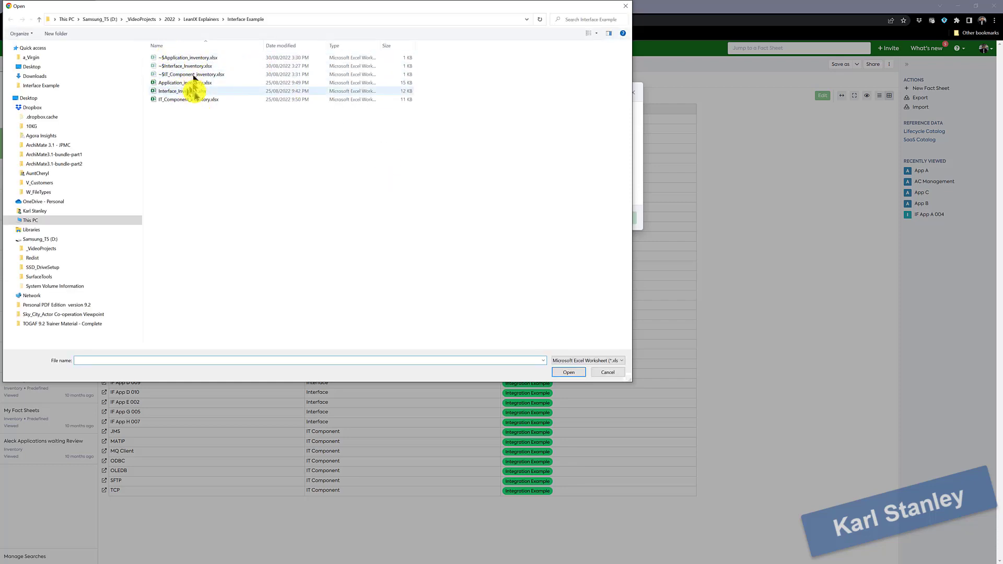
click(608, 373)
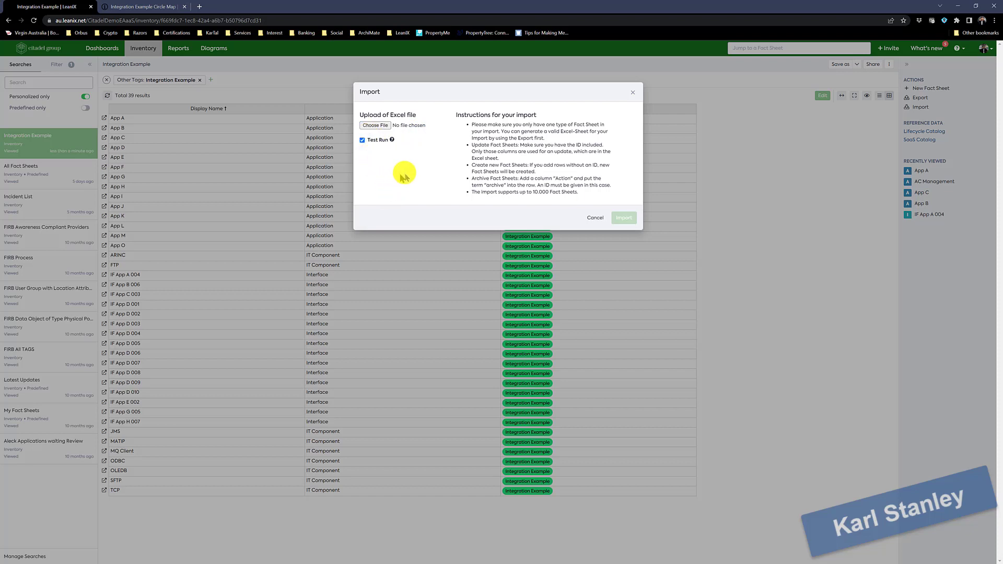
click(596, 219)
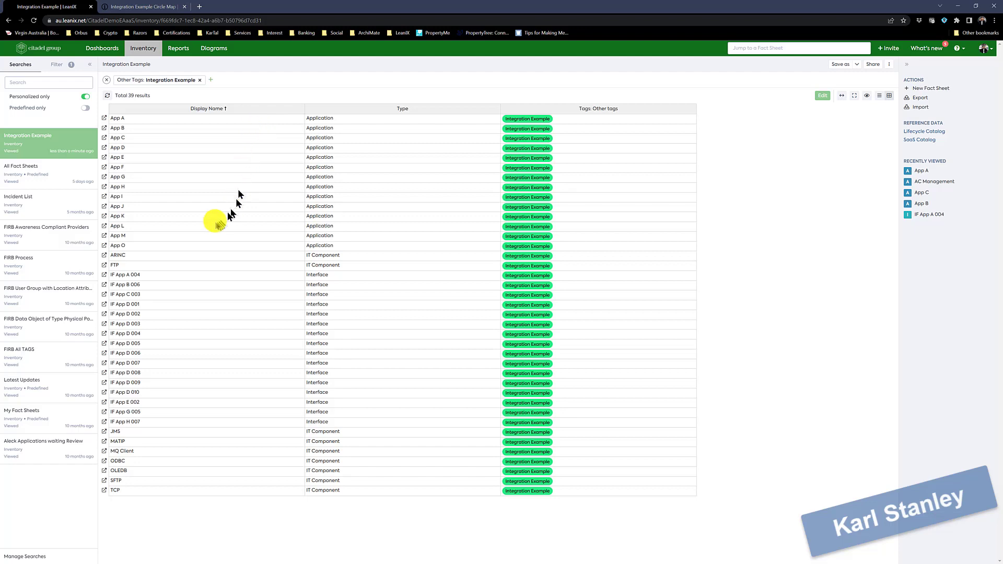
- Clear the Integration Example inventory filter and go to the Circle Map reports
click(101, 51)
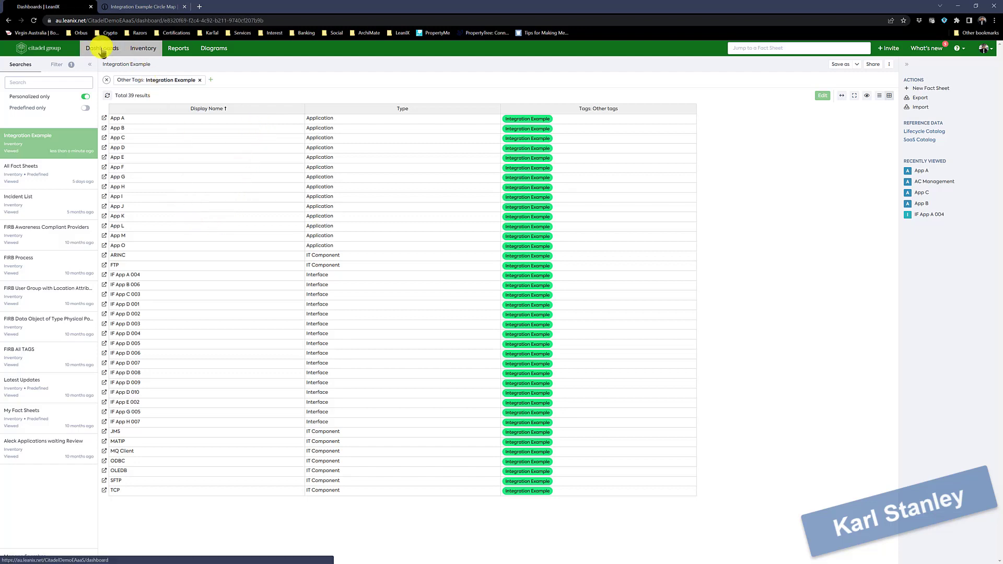
click(145, 49)
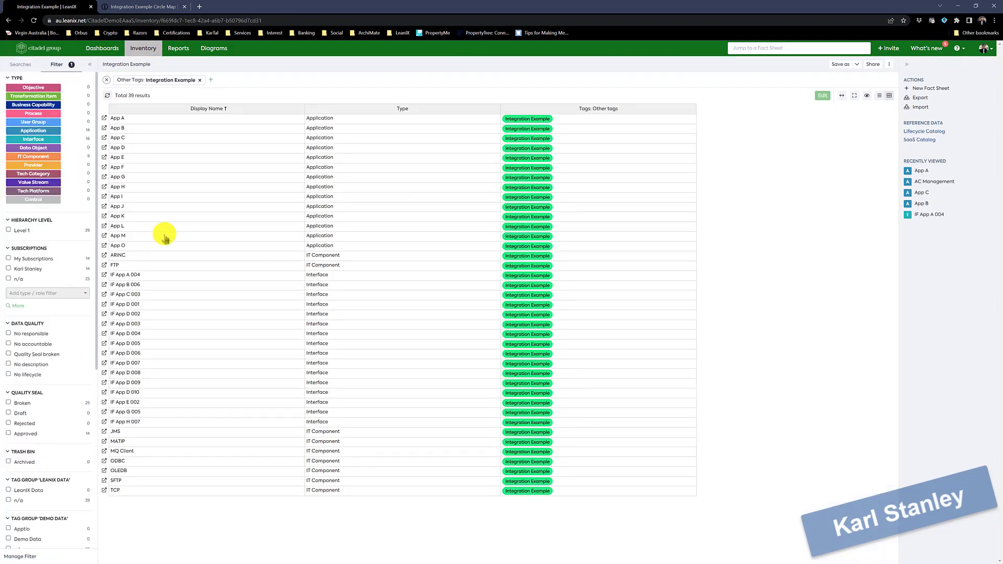
click(107, 81)
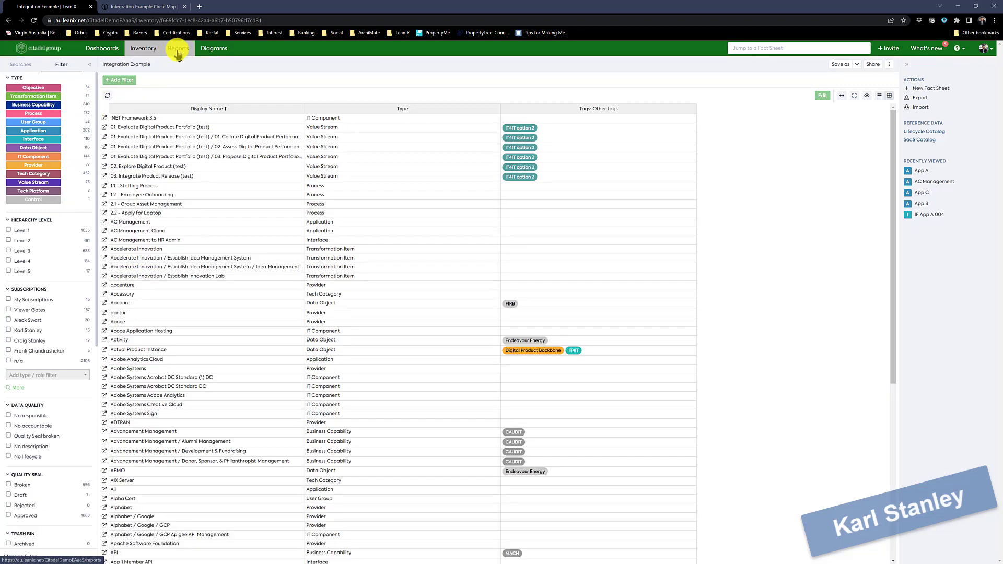
click(177, 49)
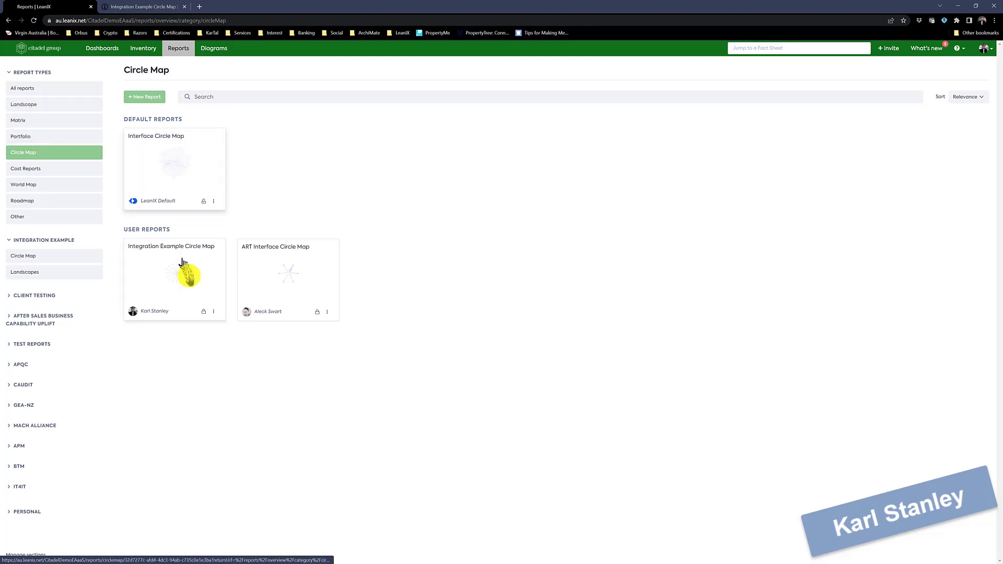
- Open the Integration Example Circle Map and list App D's connected apps and interfaces
click(189, 282)
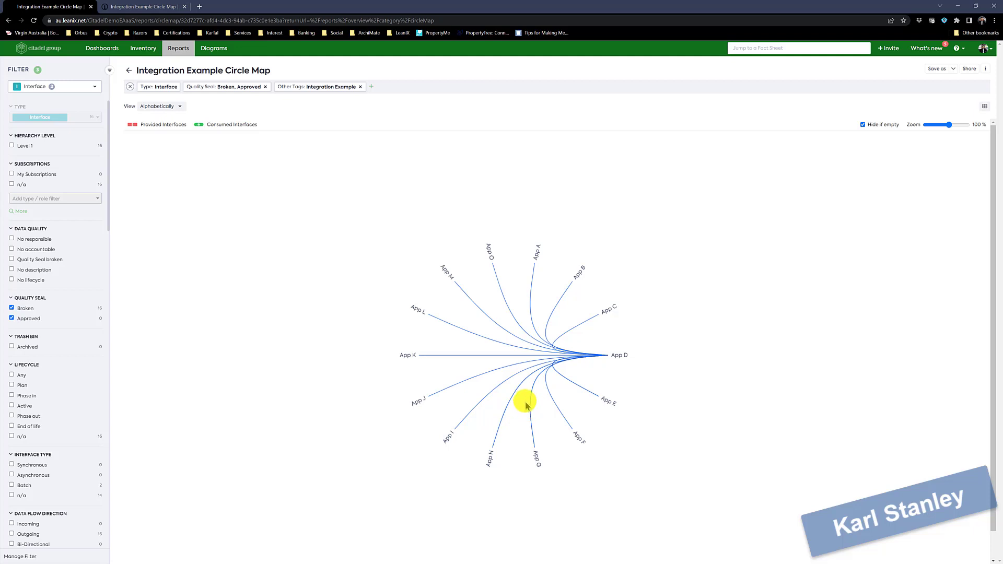
click(617, 359)
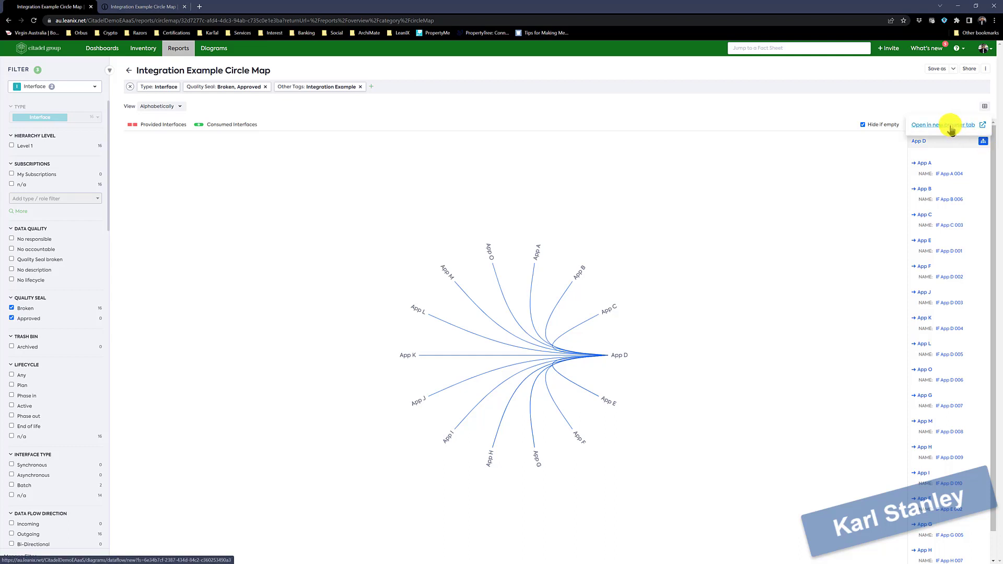
- Open App D's data flow diagram in a new tab and inspect the OLEDB and MATIP incoming interfaces
click(951, 125)
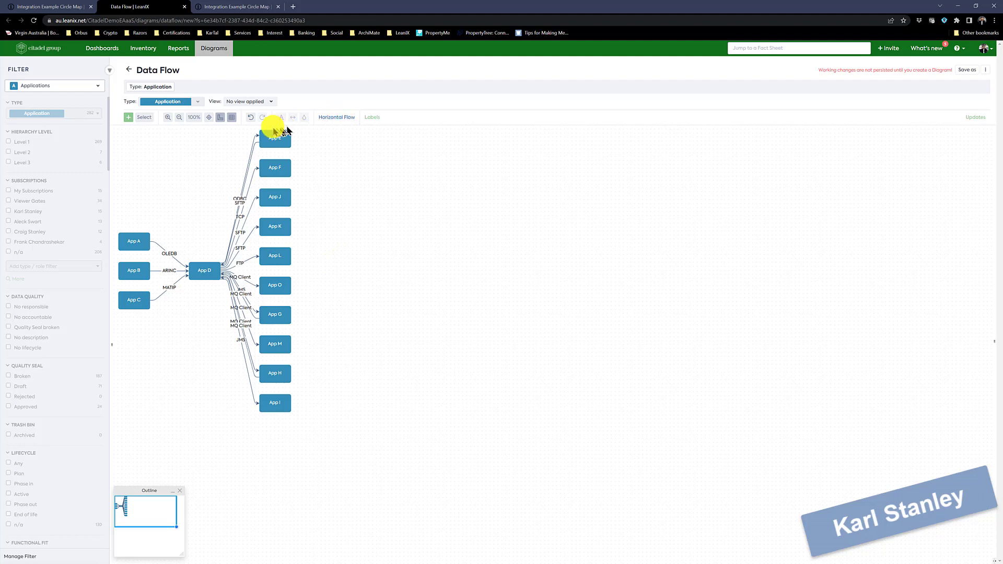
click(165, 254)
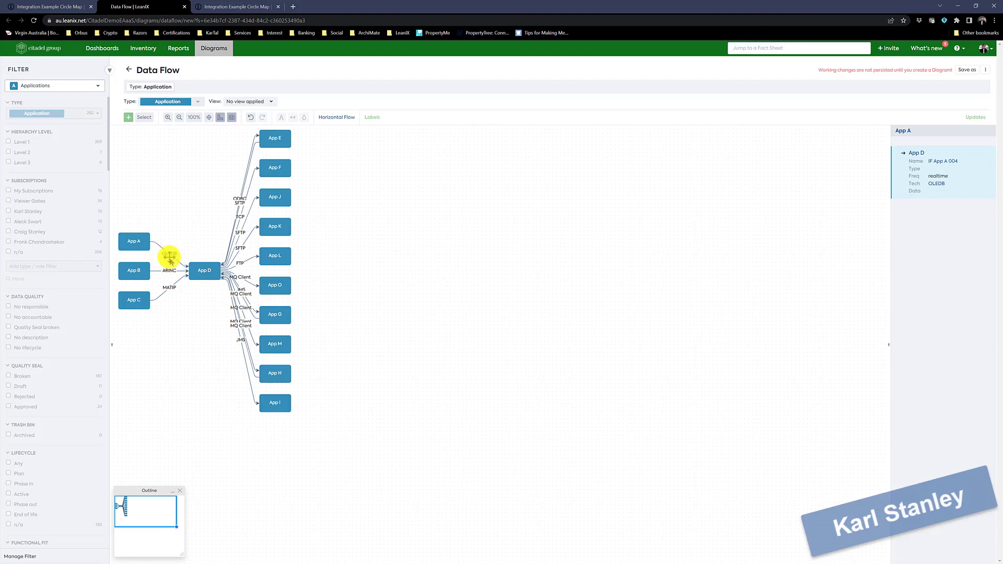
click(168, 287)
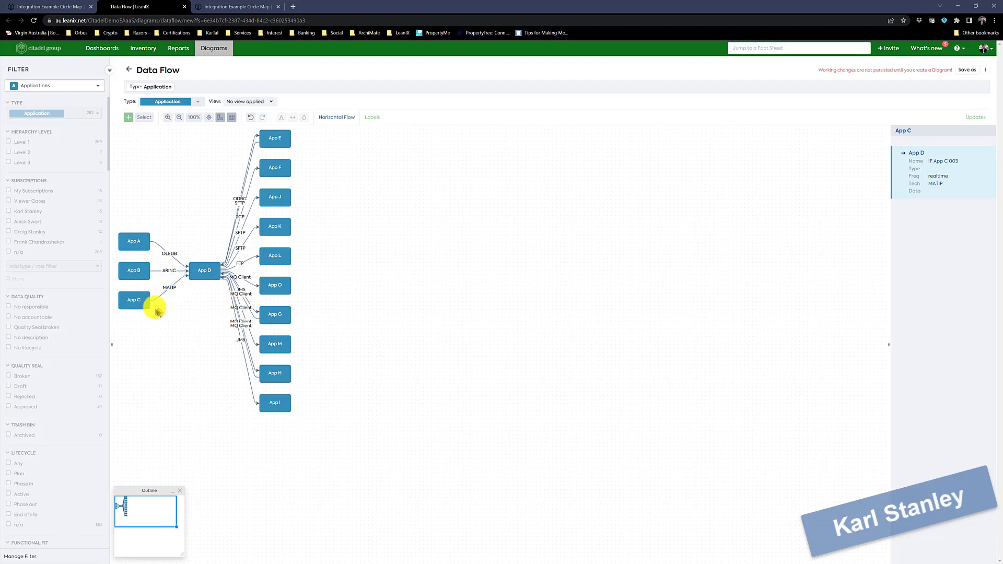
click(134, 301)
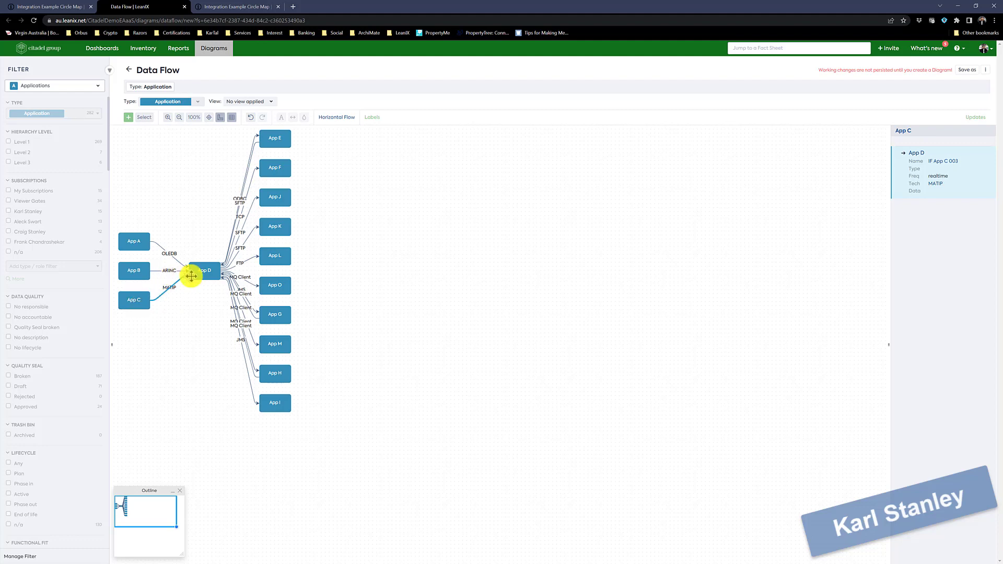
- Switch the diagram to Vertical Flow layout and select the bottom row of apps
click(330, 119)
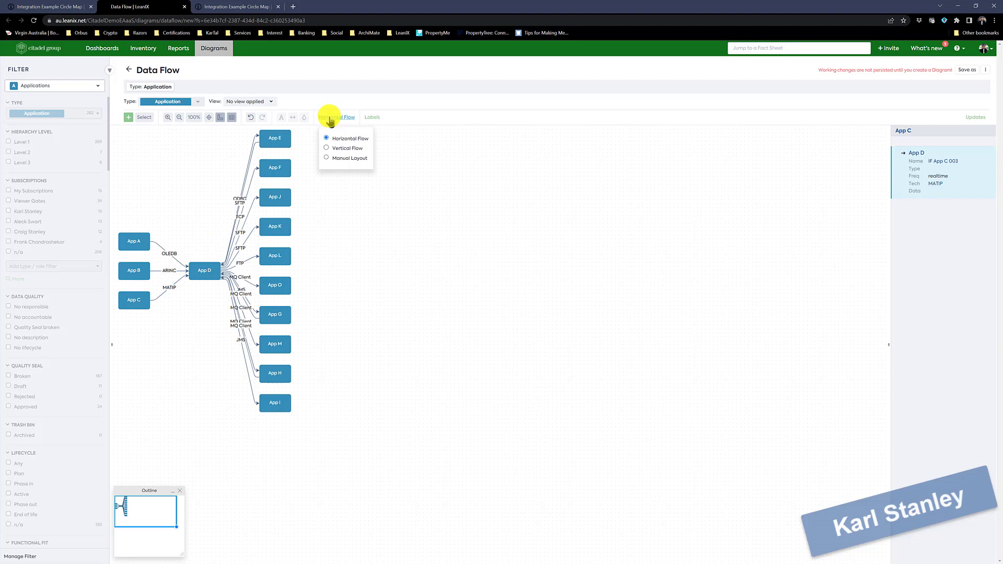
click(337, 149)
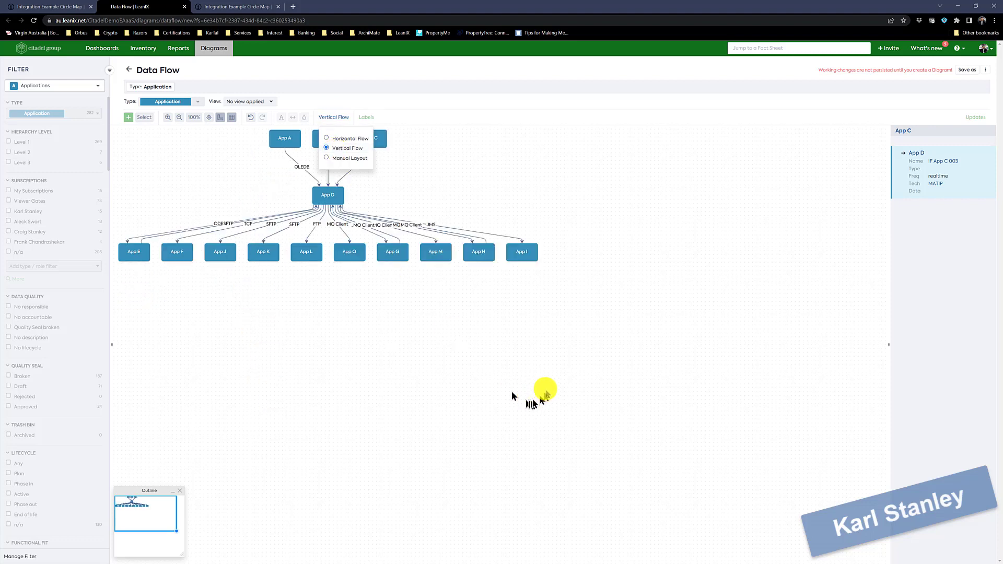
click(571, 286)
drag(571, 283, 123, 241)
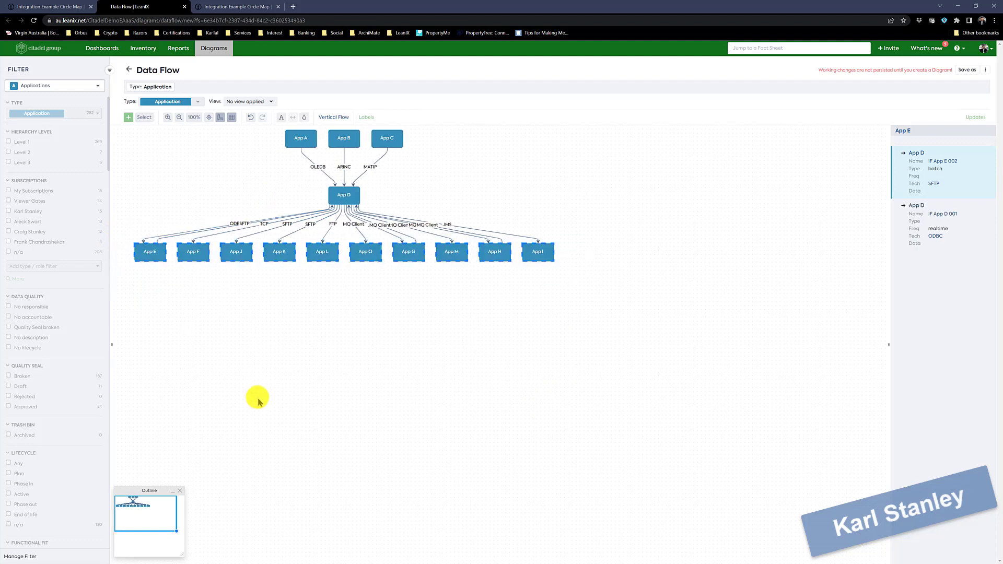
- Bring up the Drill down > Application > Provided Interfaces menu for the selected apps
right_click(491, 256)
mouse_move(530, 305)
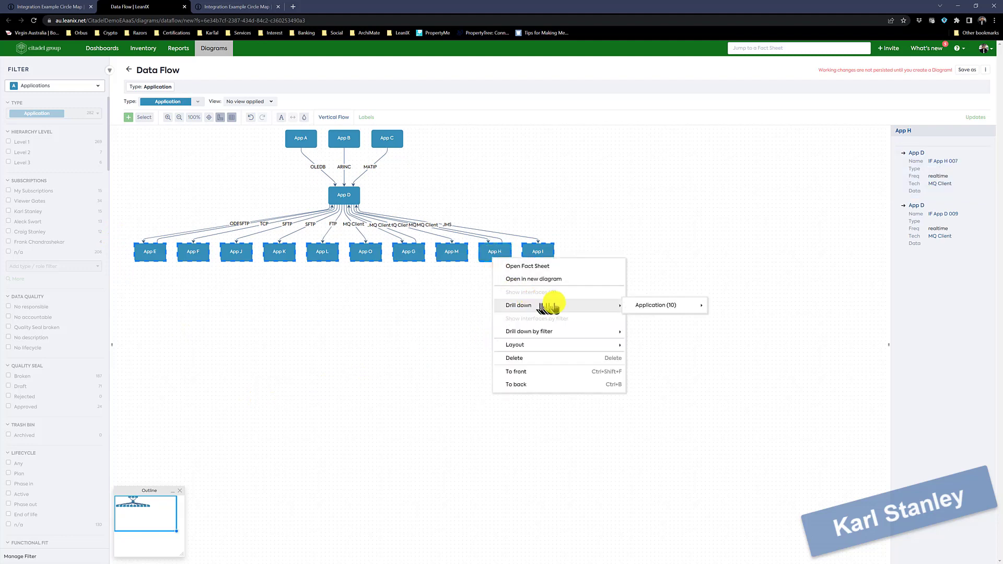
mouse_move(650, 305)
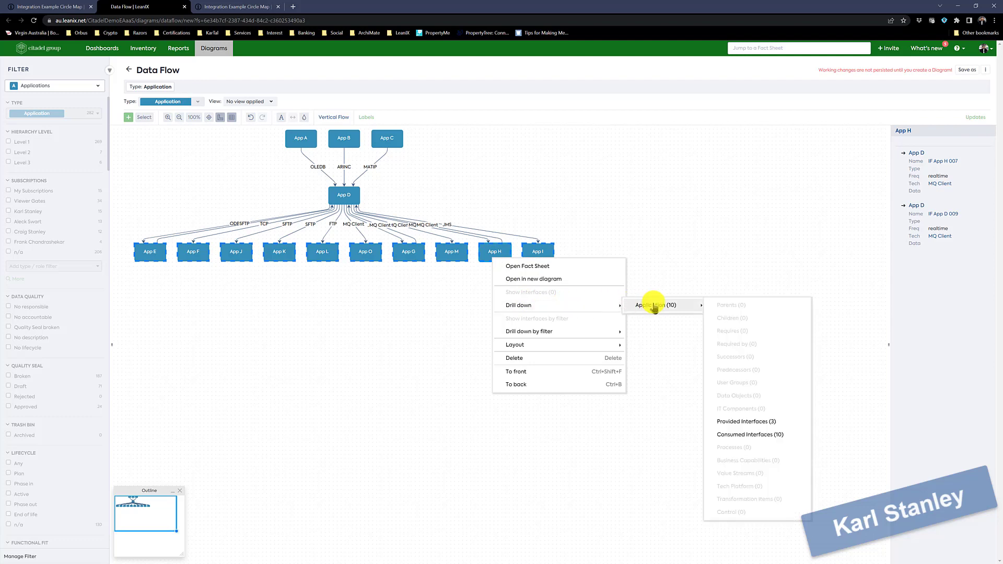
- Drill down to provided interfaces and expand App H, App G and App E to show their interfaces
click(761, 423)
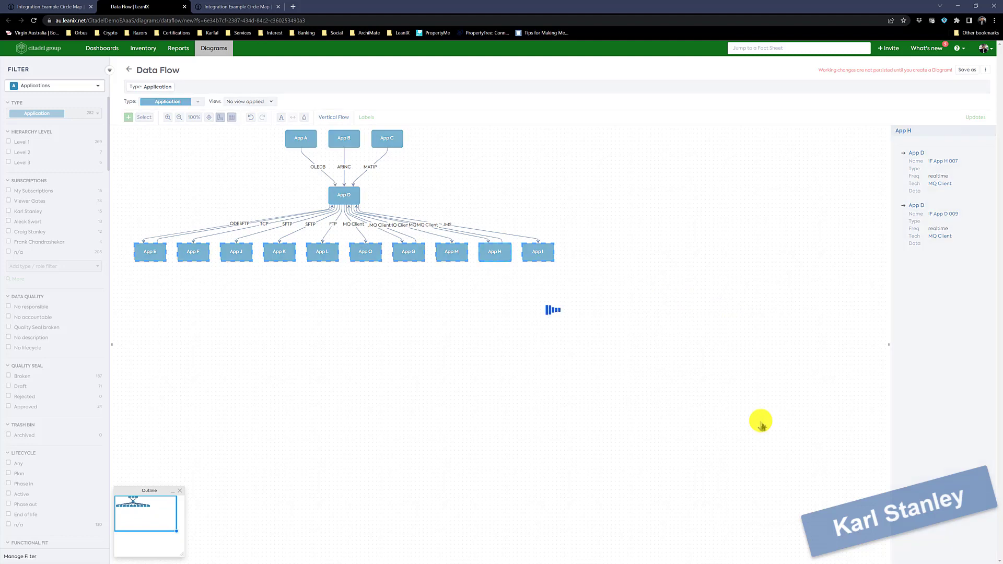
click(482, 253)
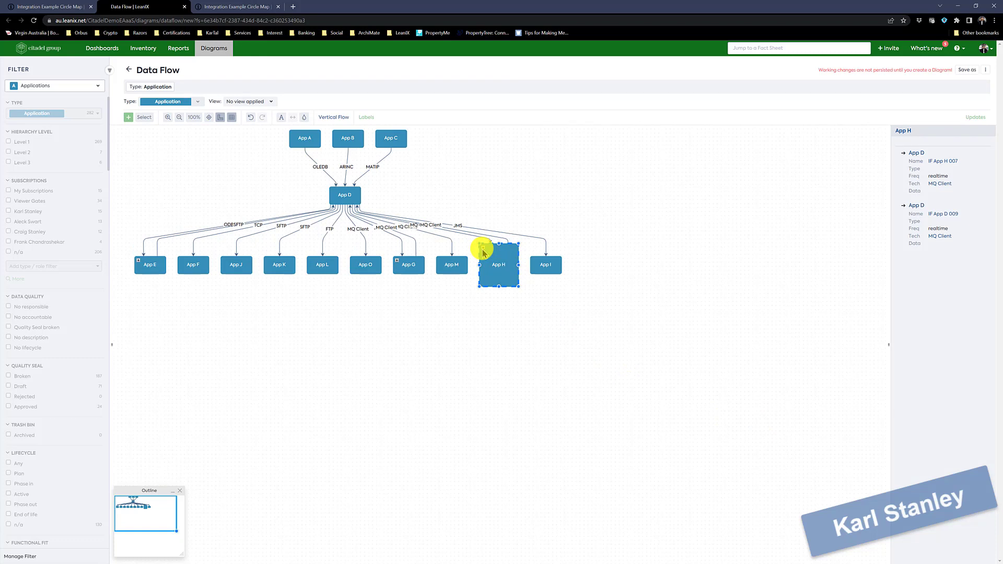
click(482, 246)
click(399, 265)
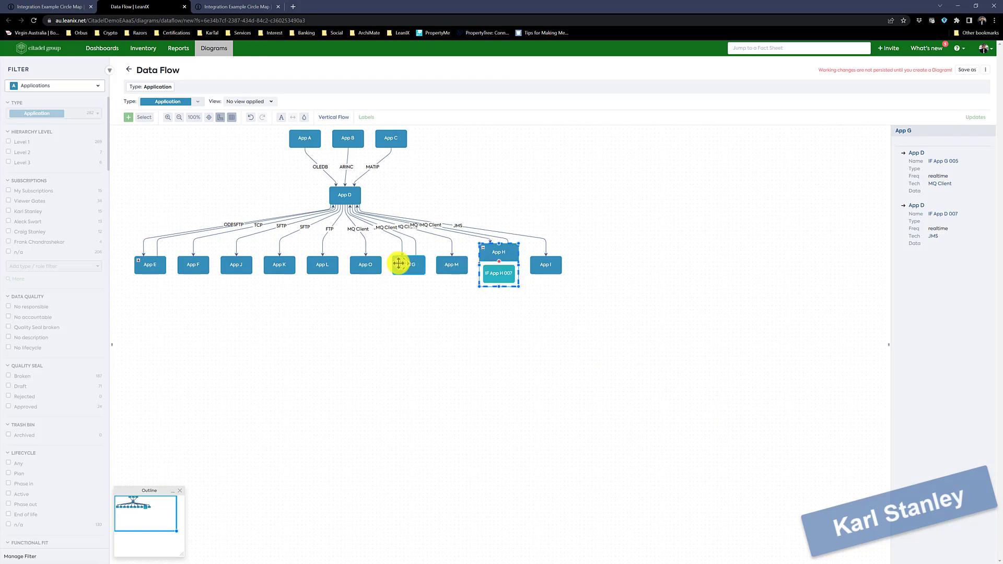
click(399, 265)
click(398, 261)
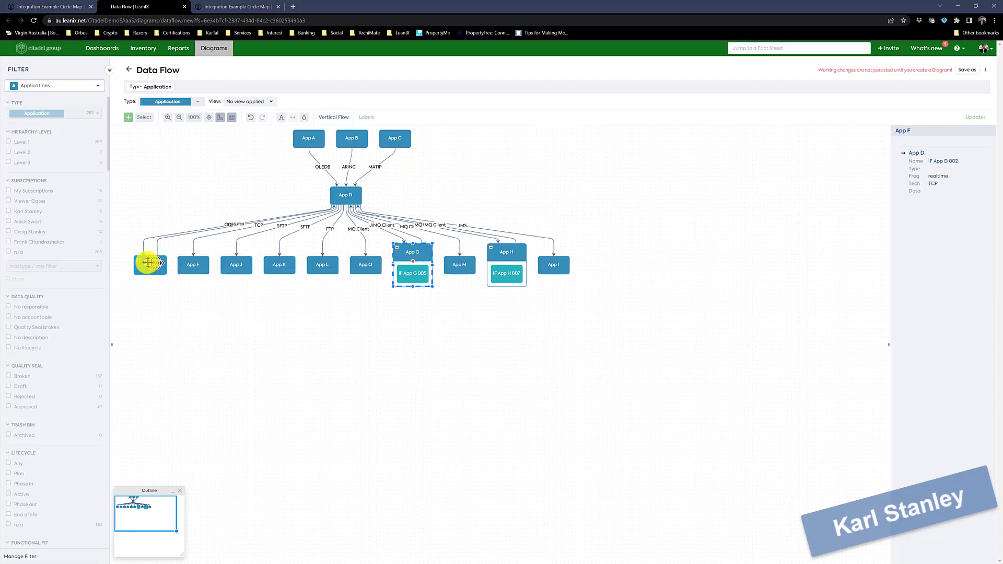
mouse_move(135, 260)
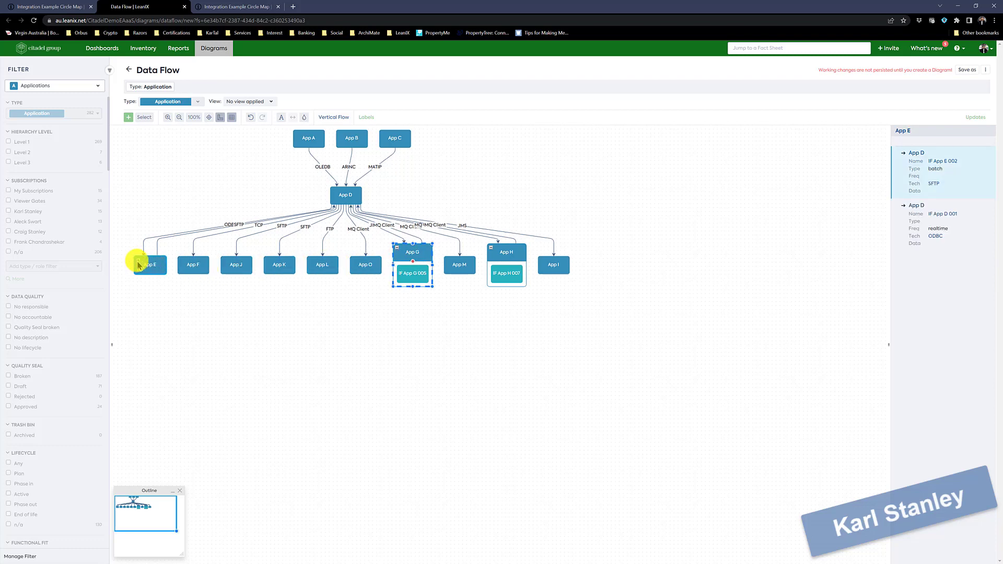
click(139, 265)
click(139, 262)
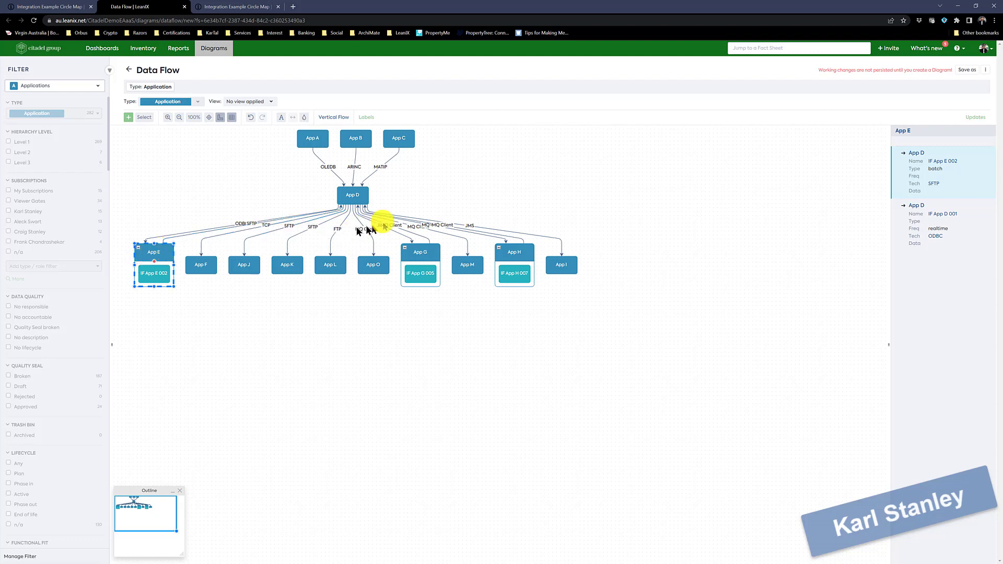
- Review App D's and App E's interface details, then select all apps in the lower row
click(350, 197)
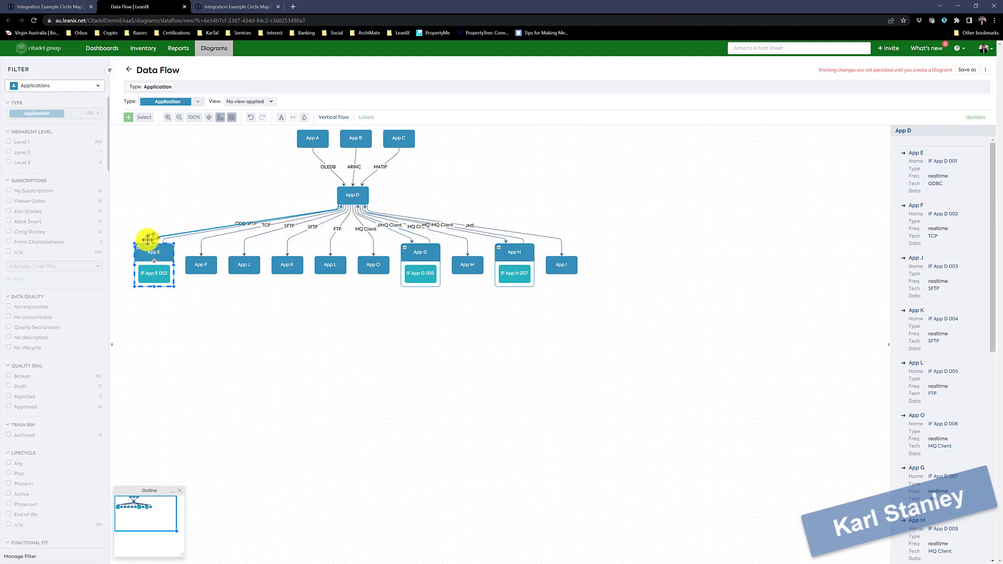
click(160, 241)
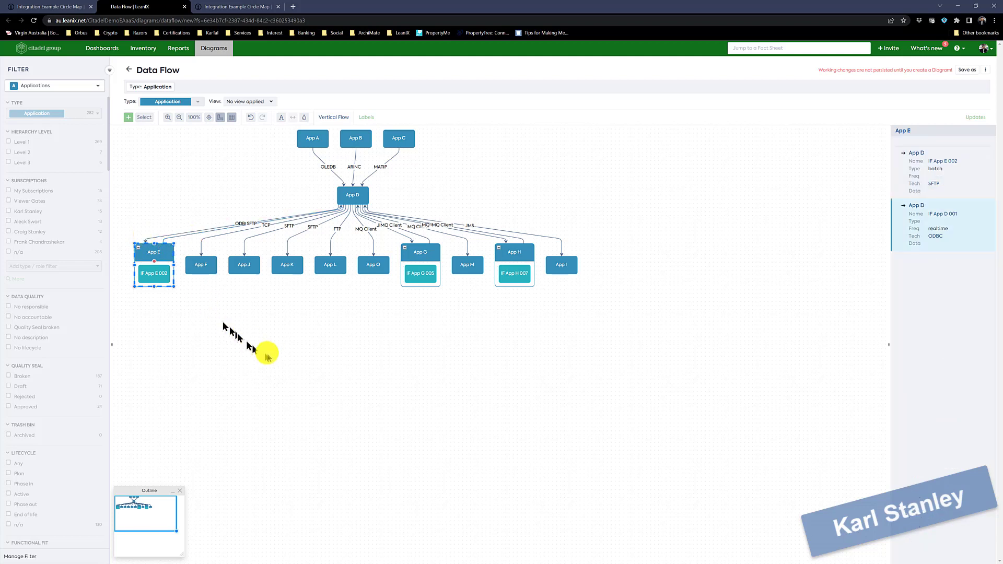
click(323, 375)
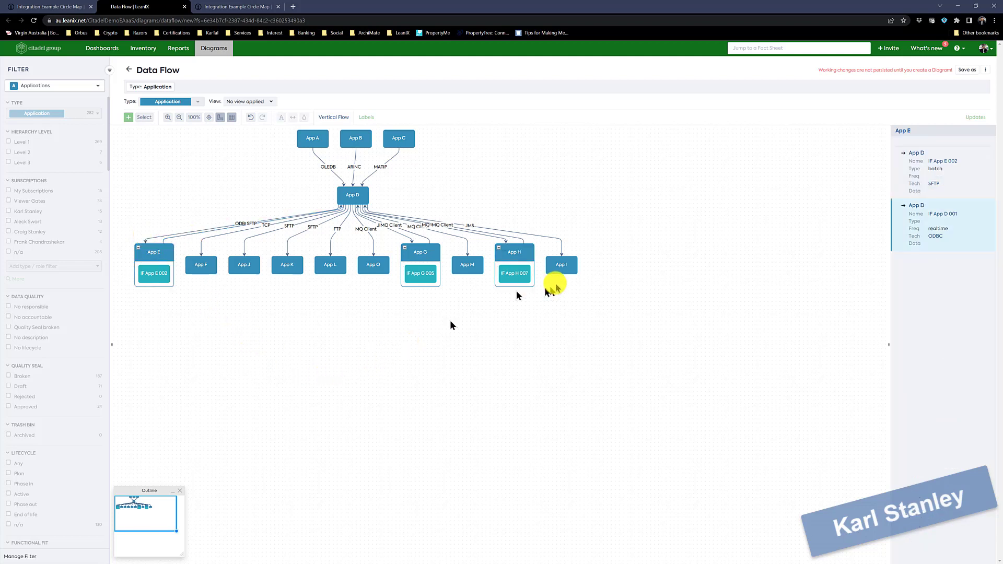
drag(126, 224, 612, 328)
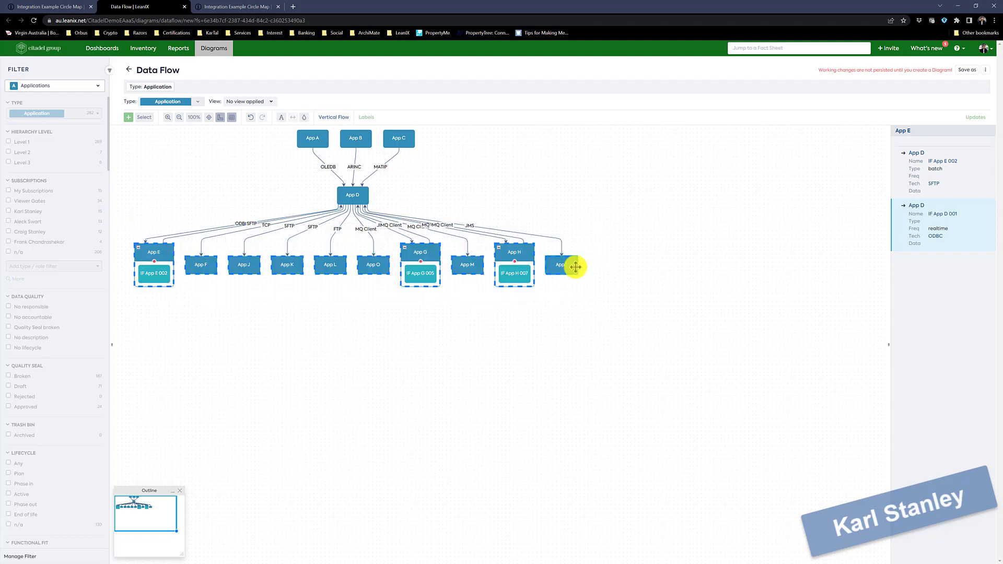
- Drill the selected apps down to Consumed Interfaces (10) and expand App L and App K
right_click(574, 267)
mouse_move(619, 319)
mouse_move(742, 316)
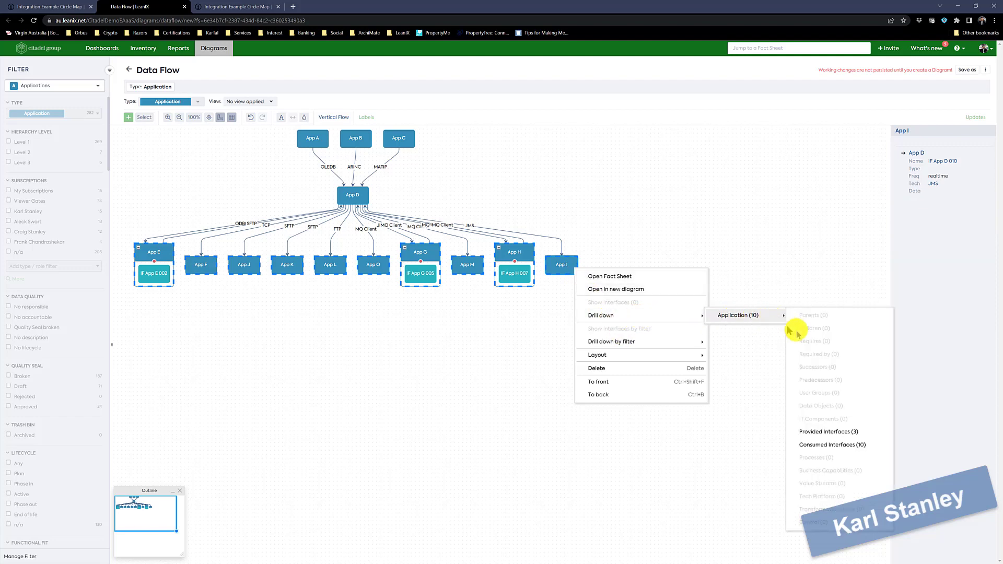
click(824, 445)
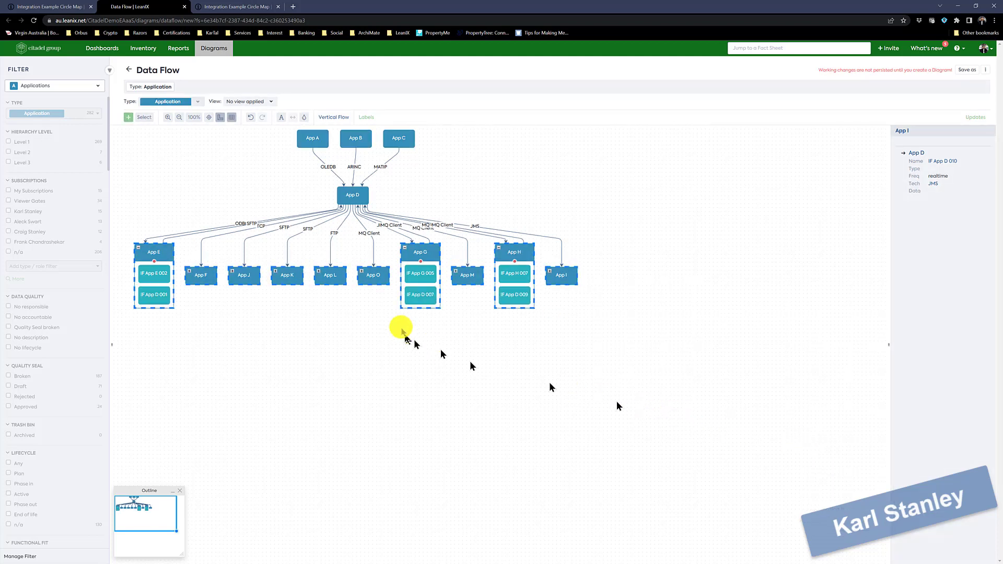
click(319, 276)
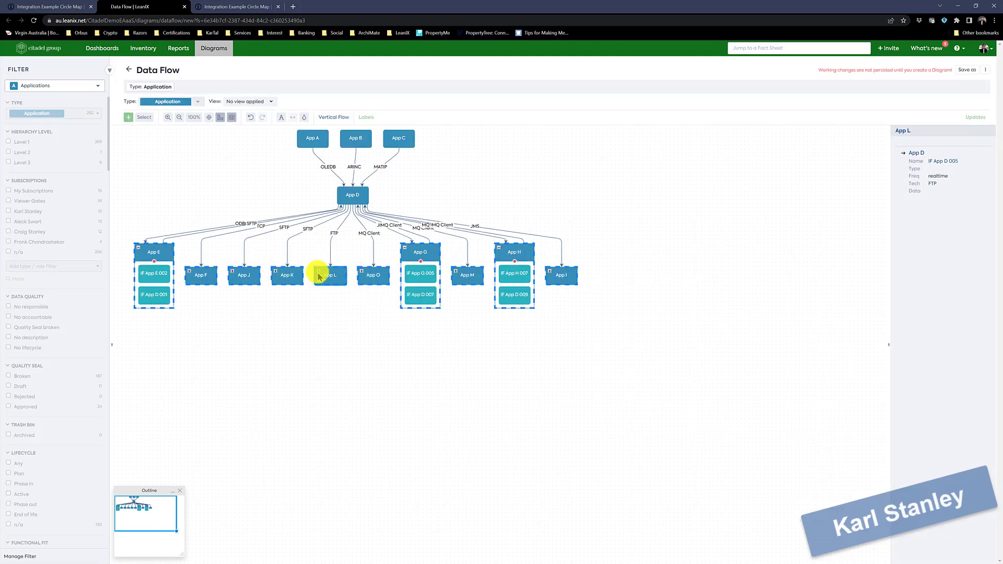
click(318, 271)
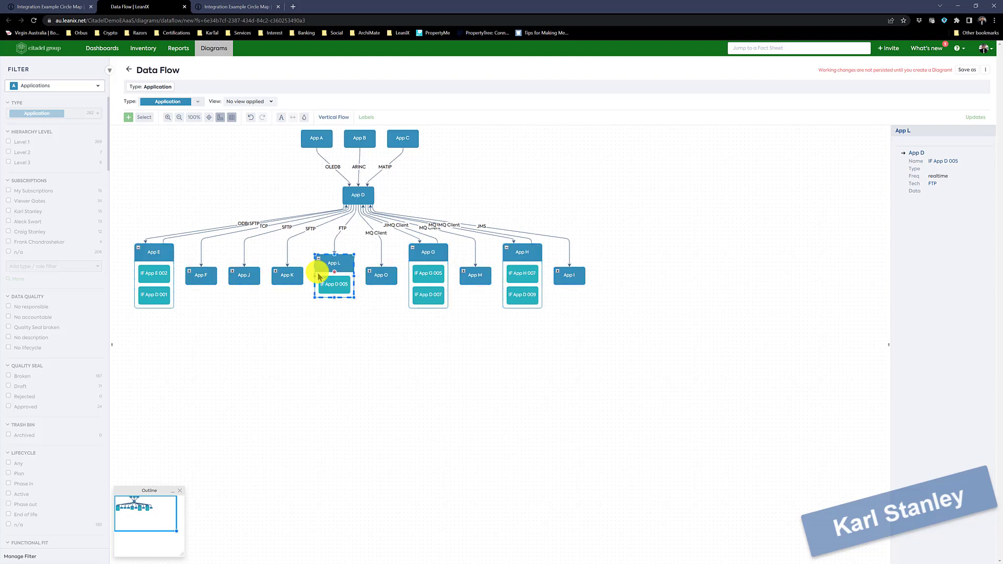
click(276, 272)
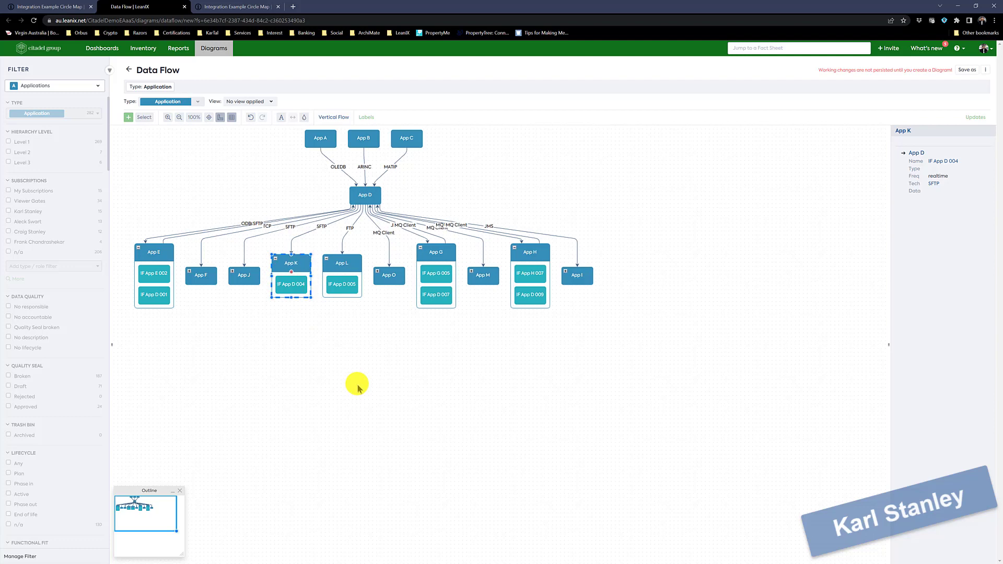
- Drill App D down into its Provided Interfaces (10)
click(358, 199)
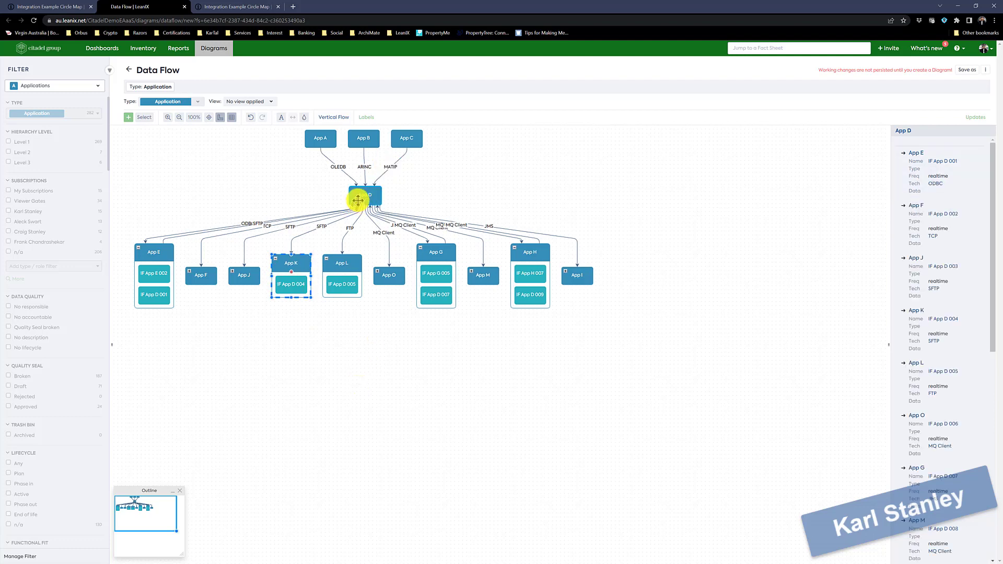
right_click(361, 198)
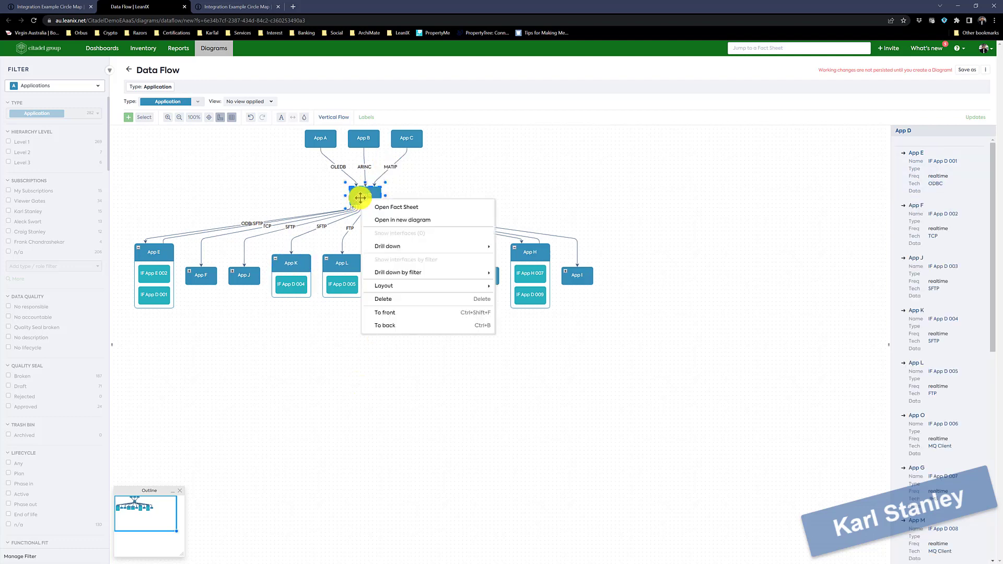
mouse_move(418, 246)
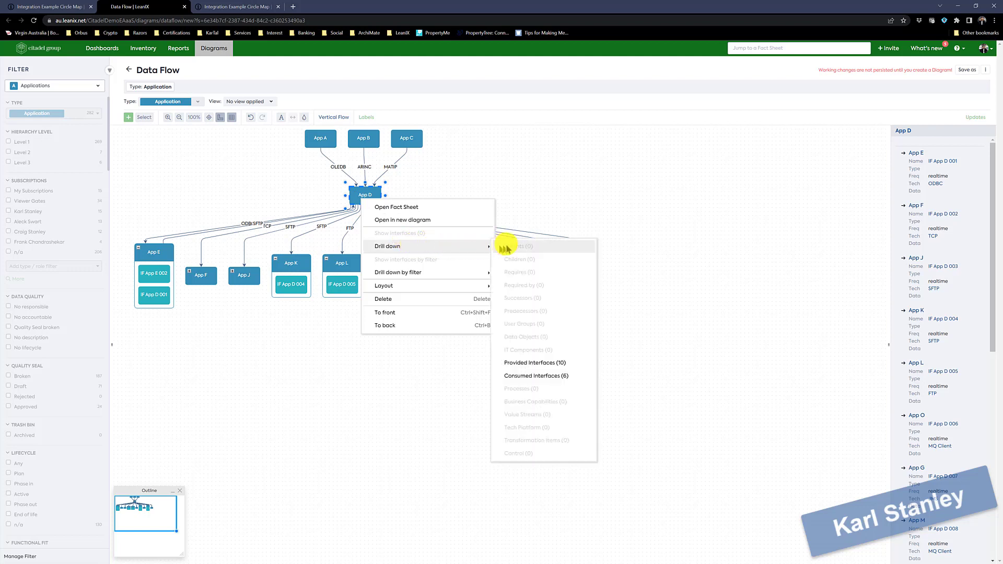
click(533, 362)
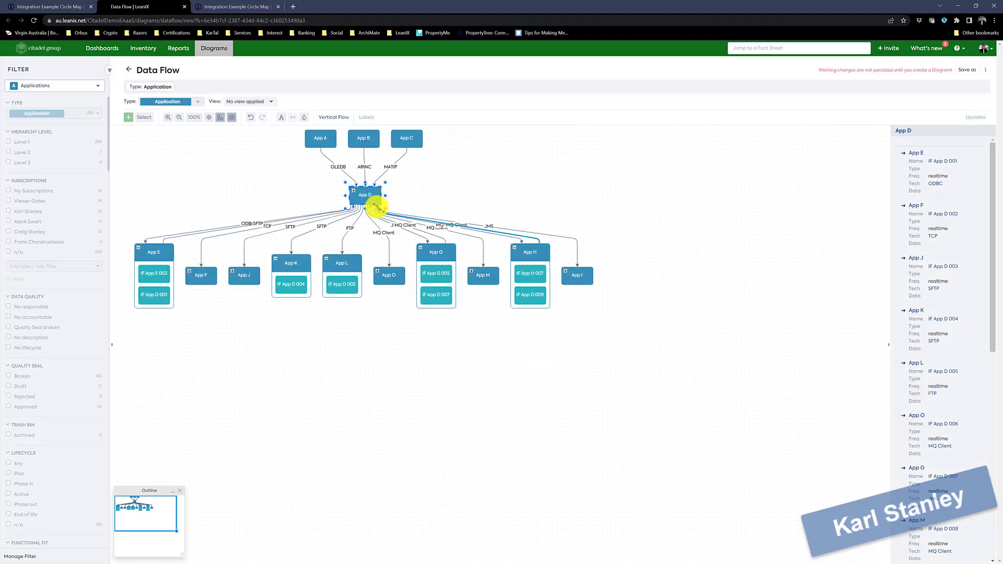
- Expand App D to nest IF App D 001–010, checking IF App D 005's details
click(355, 195)
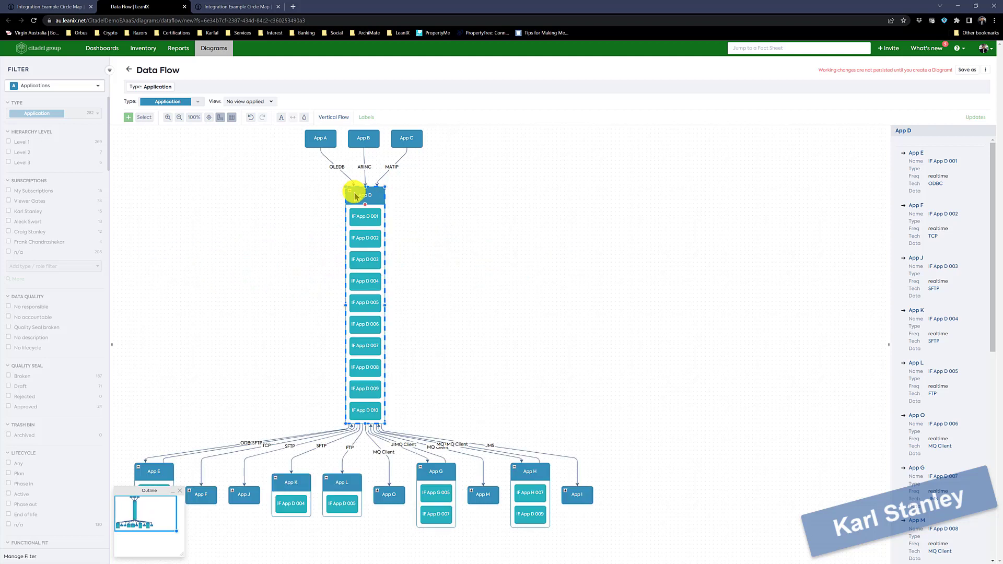
click(379, 304)
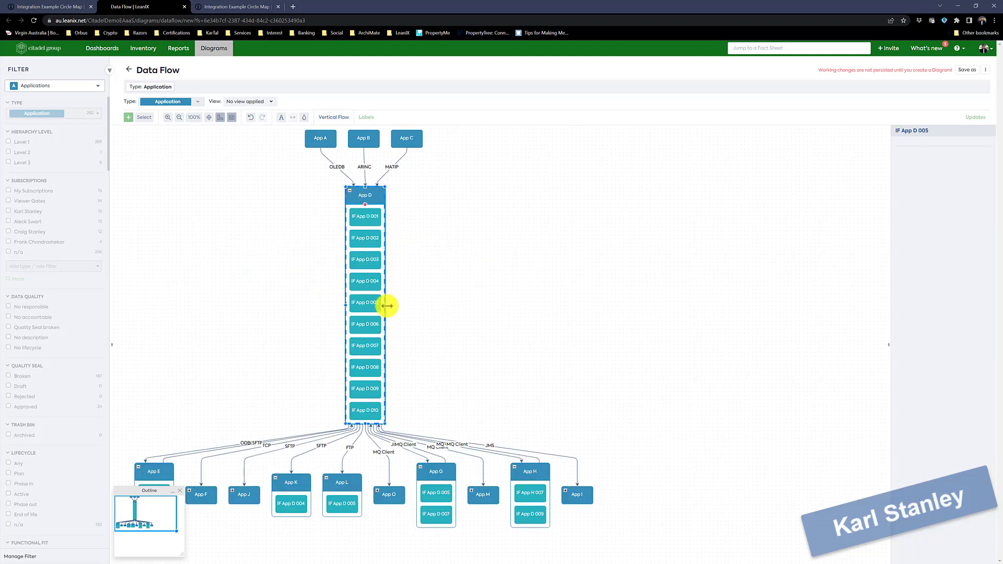
click(388, 305)
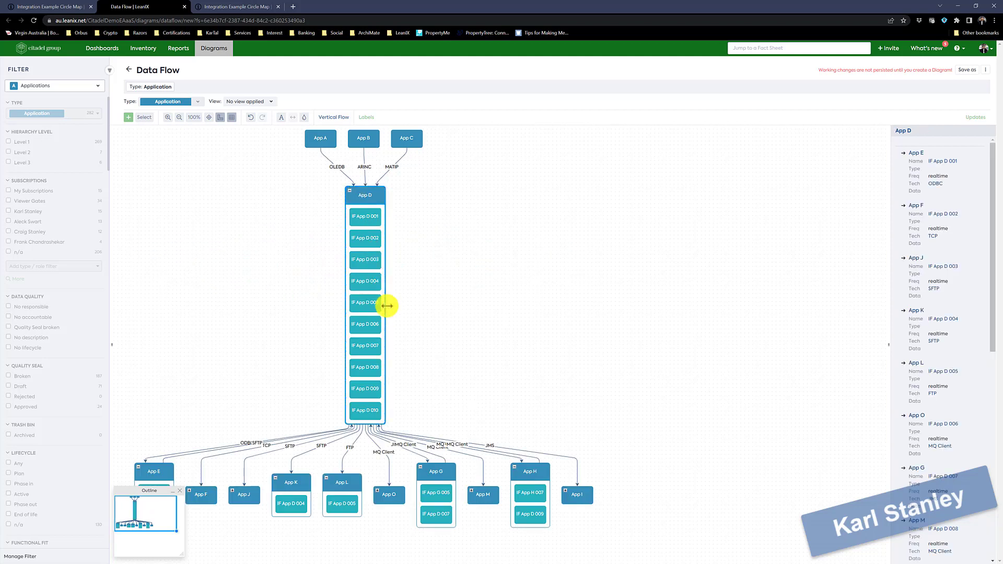
- Widen App D's container left and right and shorten it so the interfaces form two rows
drag(387, 305, 570, 314)
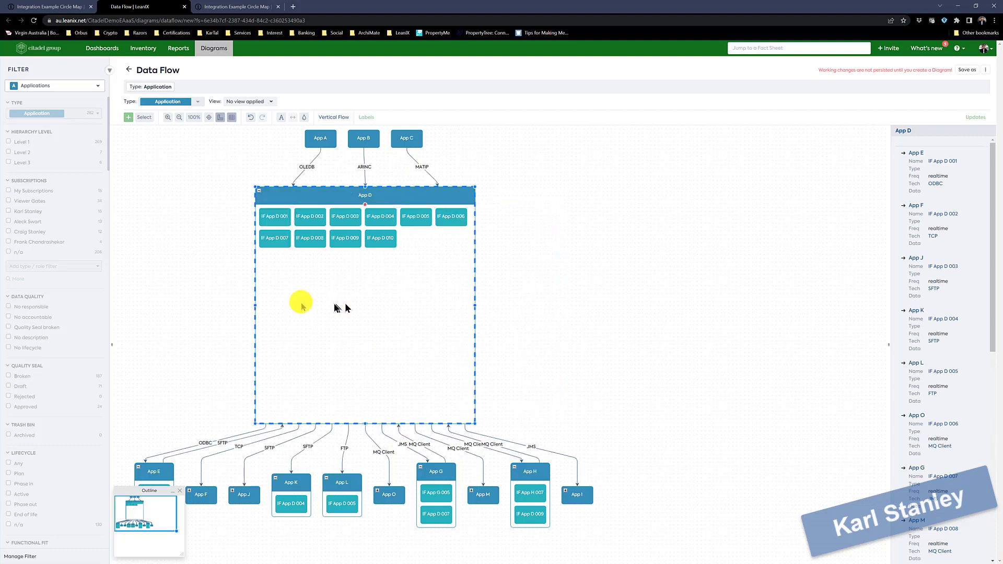
drag(254, 304, 186, 305)
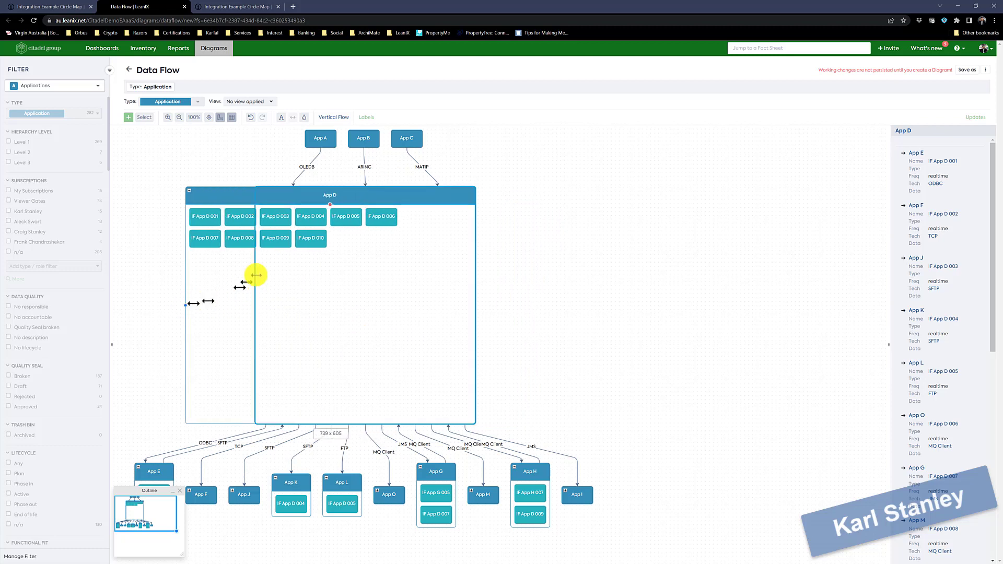
click(366, 200)
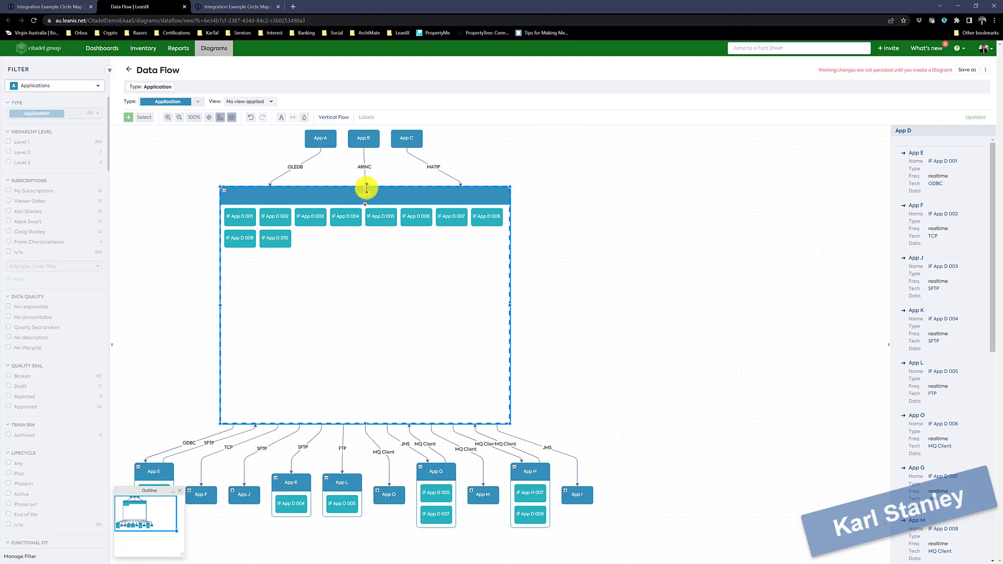
drag(366, 189, 361, 338)
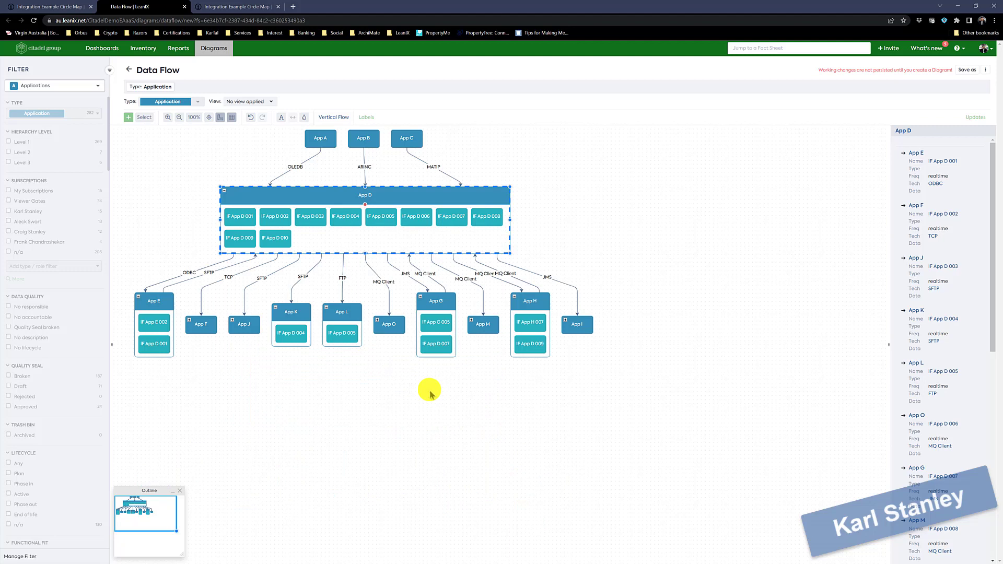
- Show App O's details: receiving IF App D 006 from App D, a realtime MQ Client interface
mouse_move(342, 252)
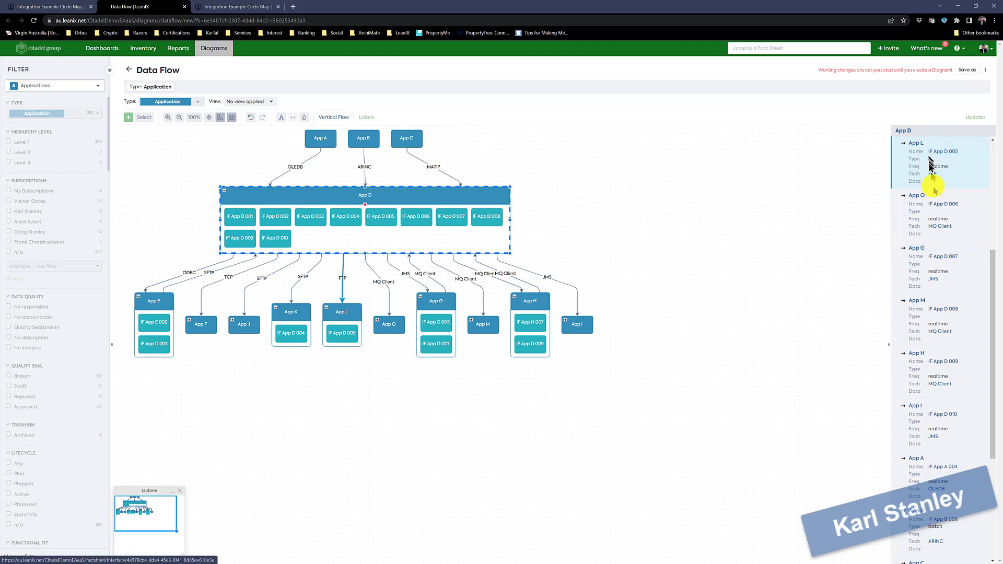
mouse_move(938, 228)
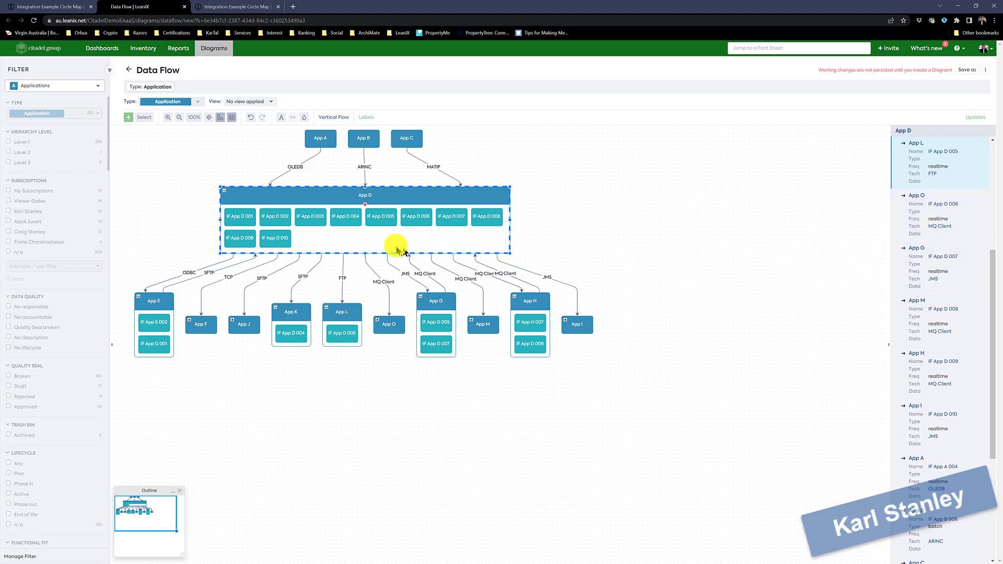
click(385, 325)
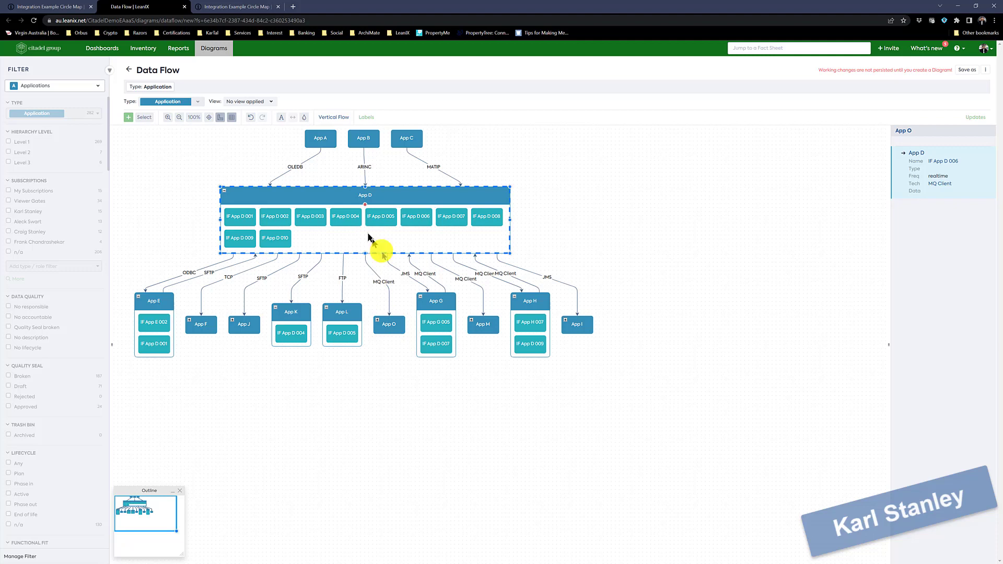
- Set the diagram View to Business Criticality, showing App D red as mission critical
click(271, 105)
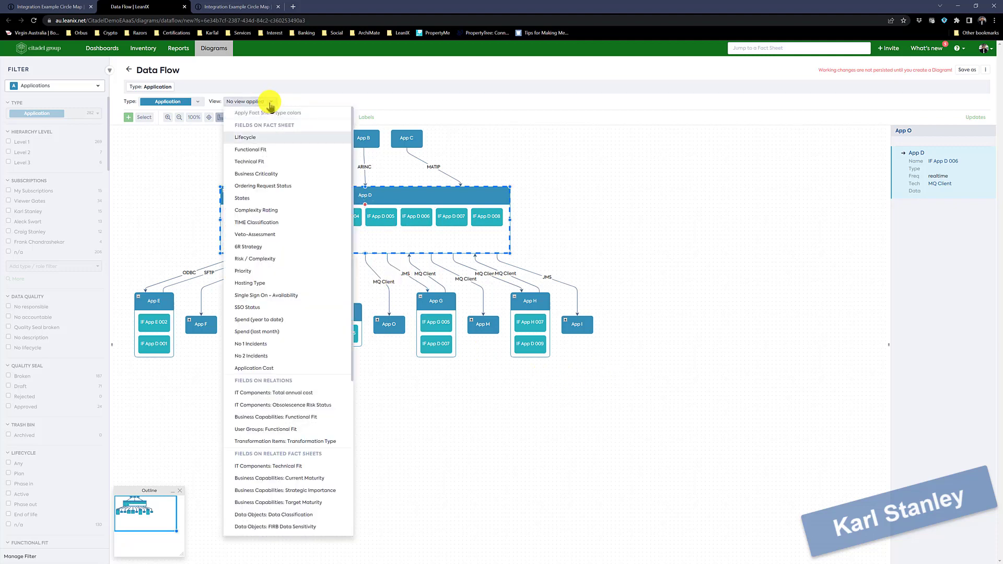
click(268, 174)
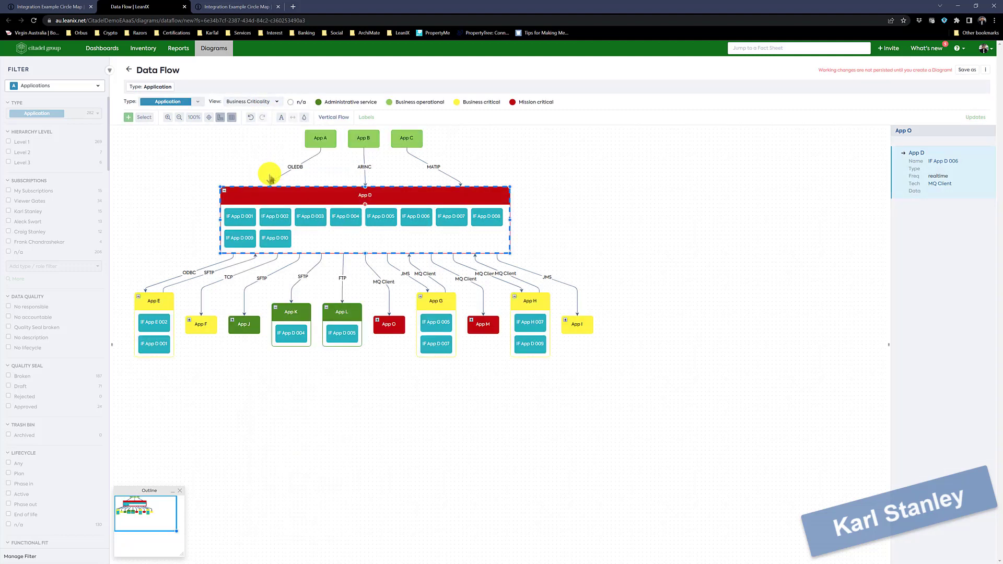